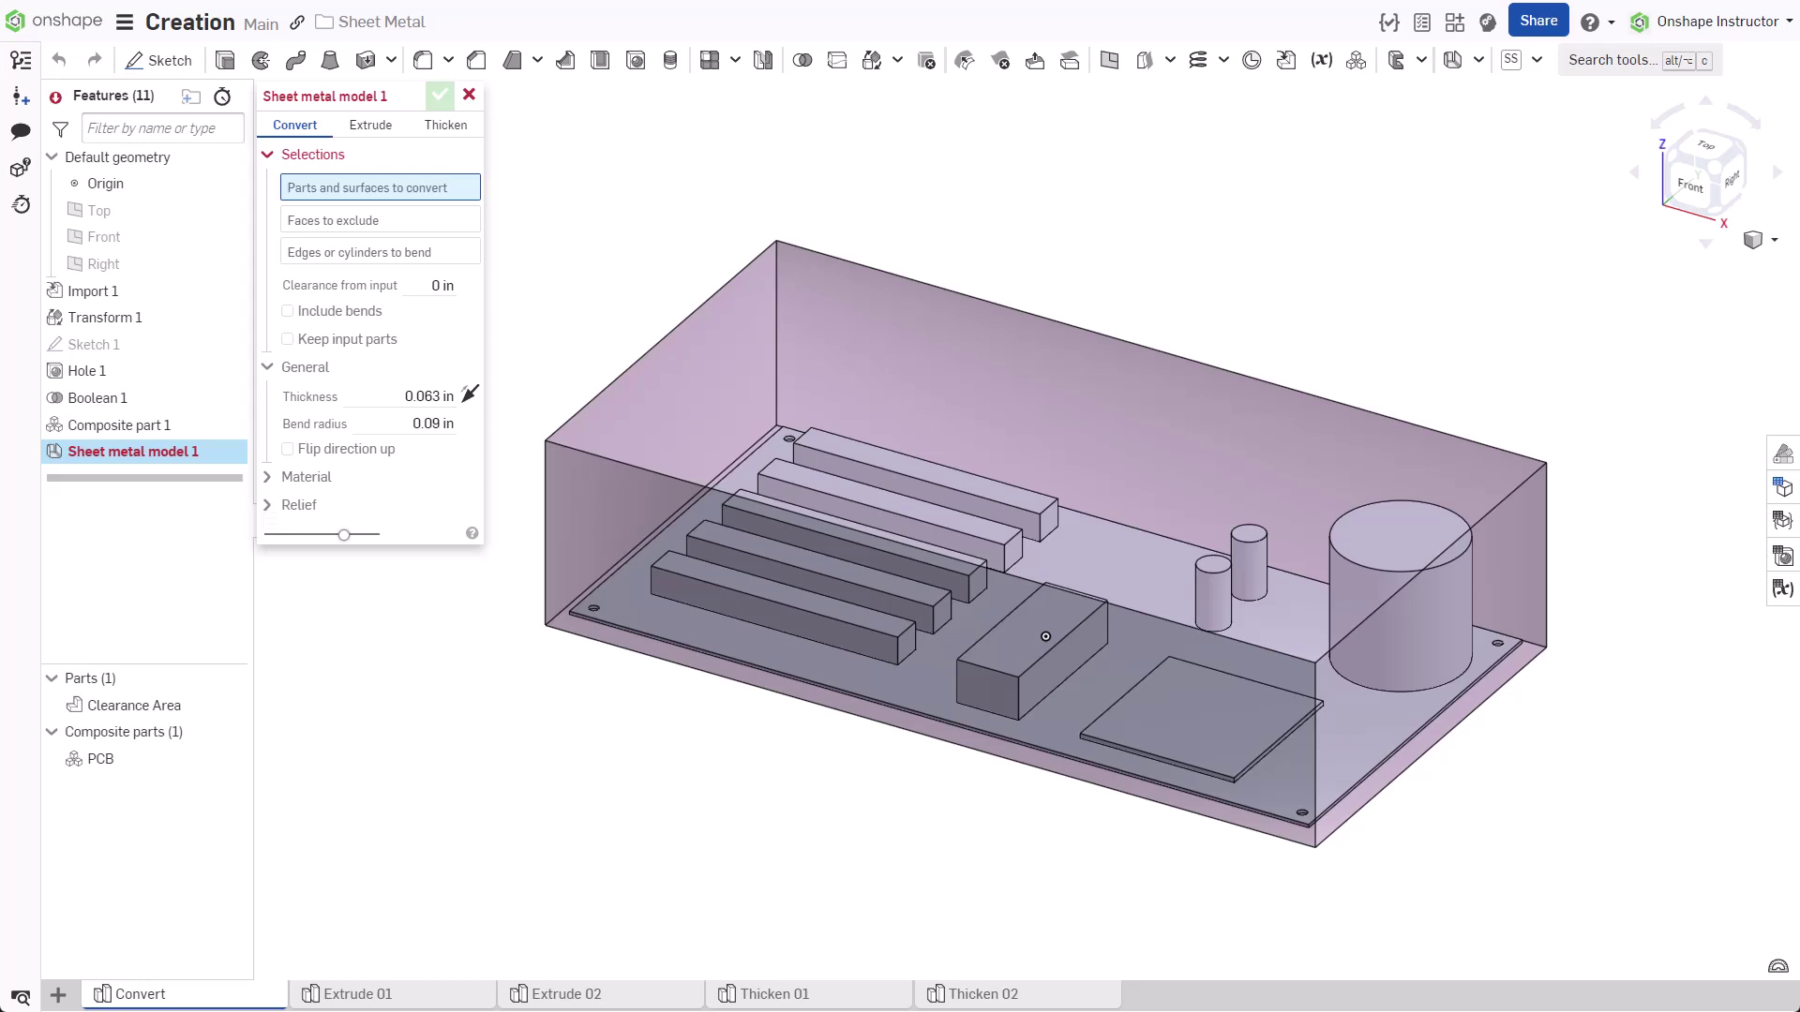
- Convert the Clearance Area part to sheet metal, excluding its top and front faces, and hide the PCB composite part
click(1045, 503)
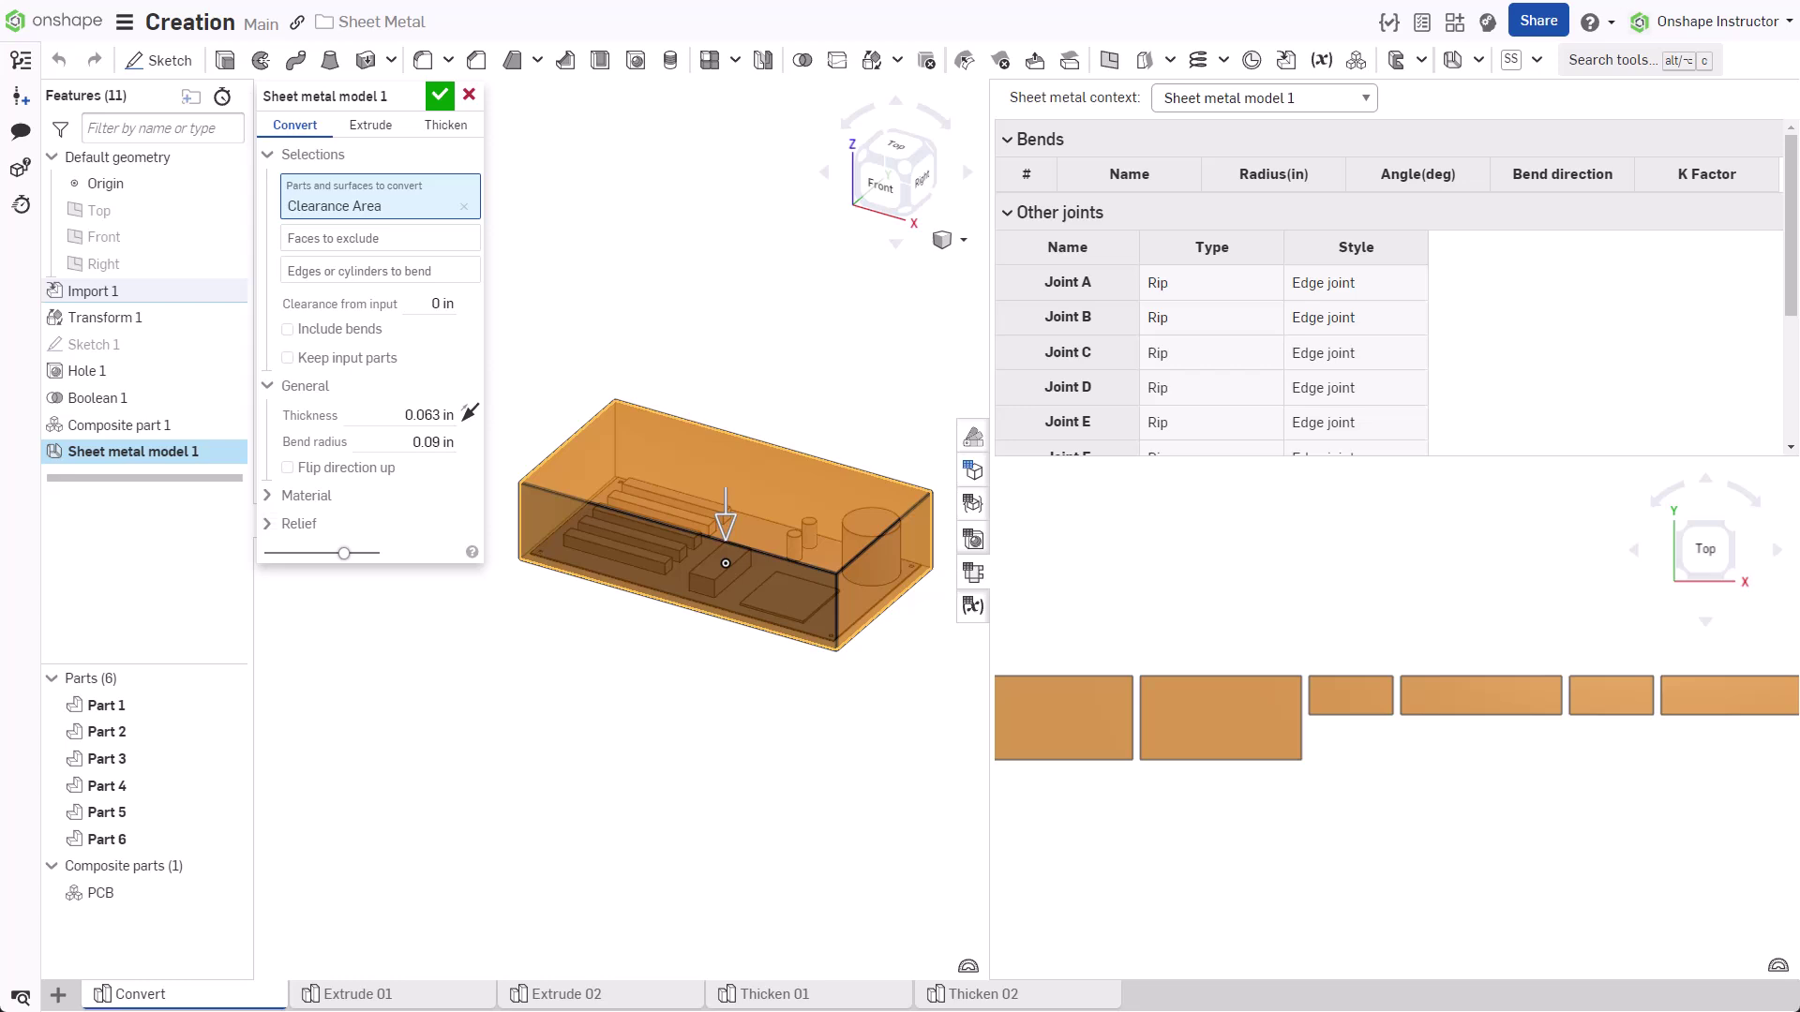
click(380, 238)
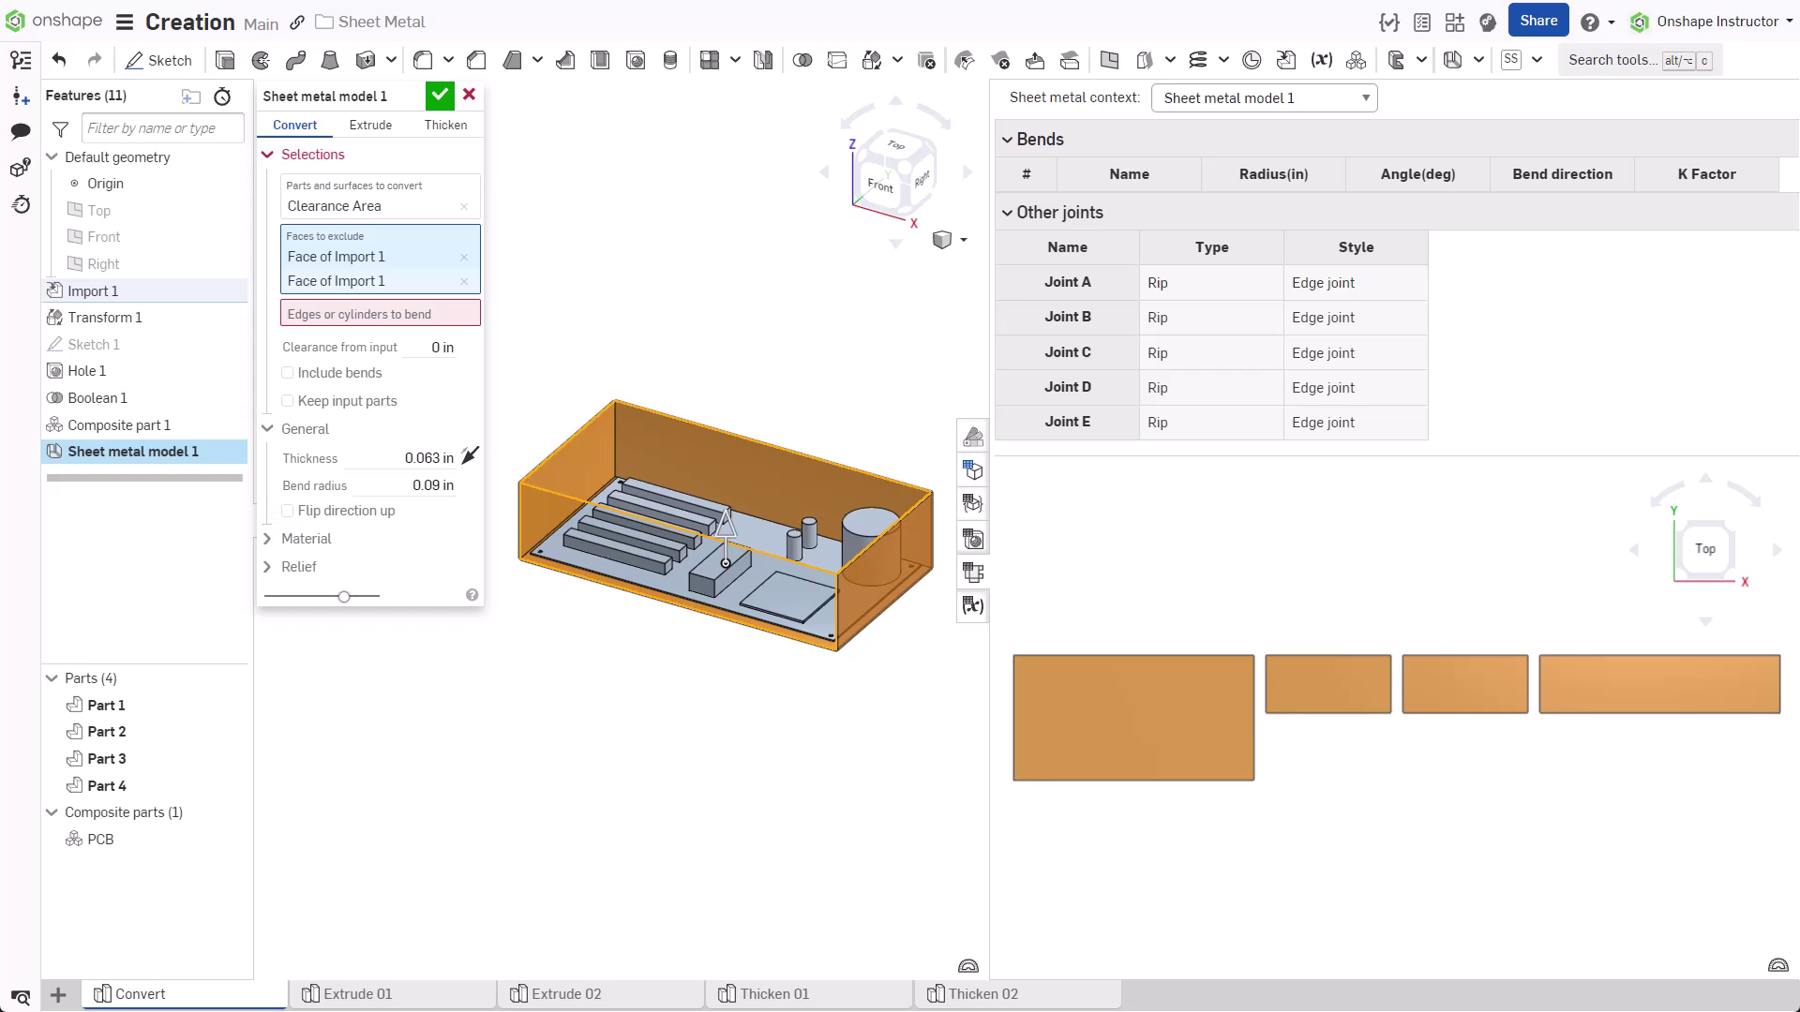
click(380, 313)
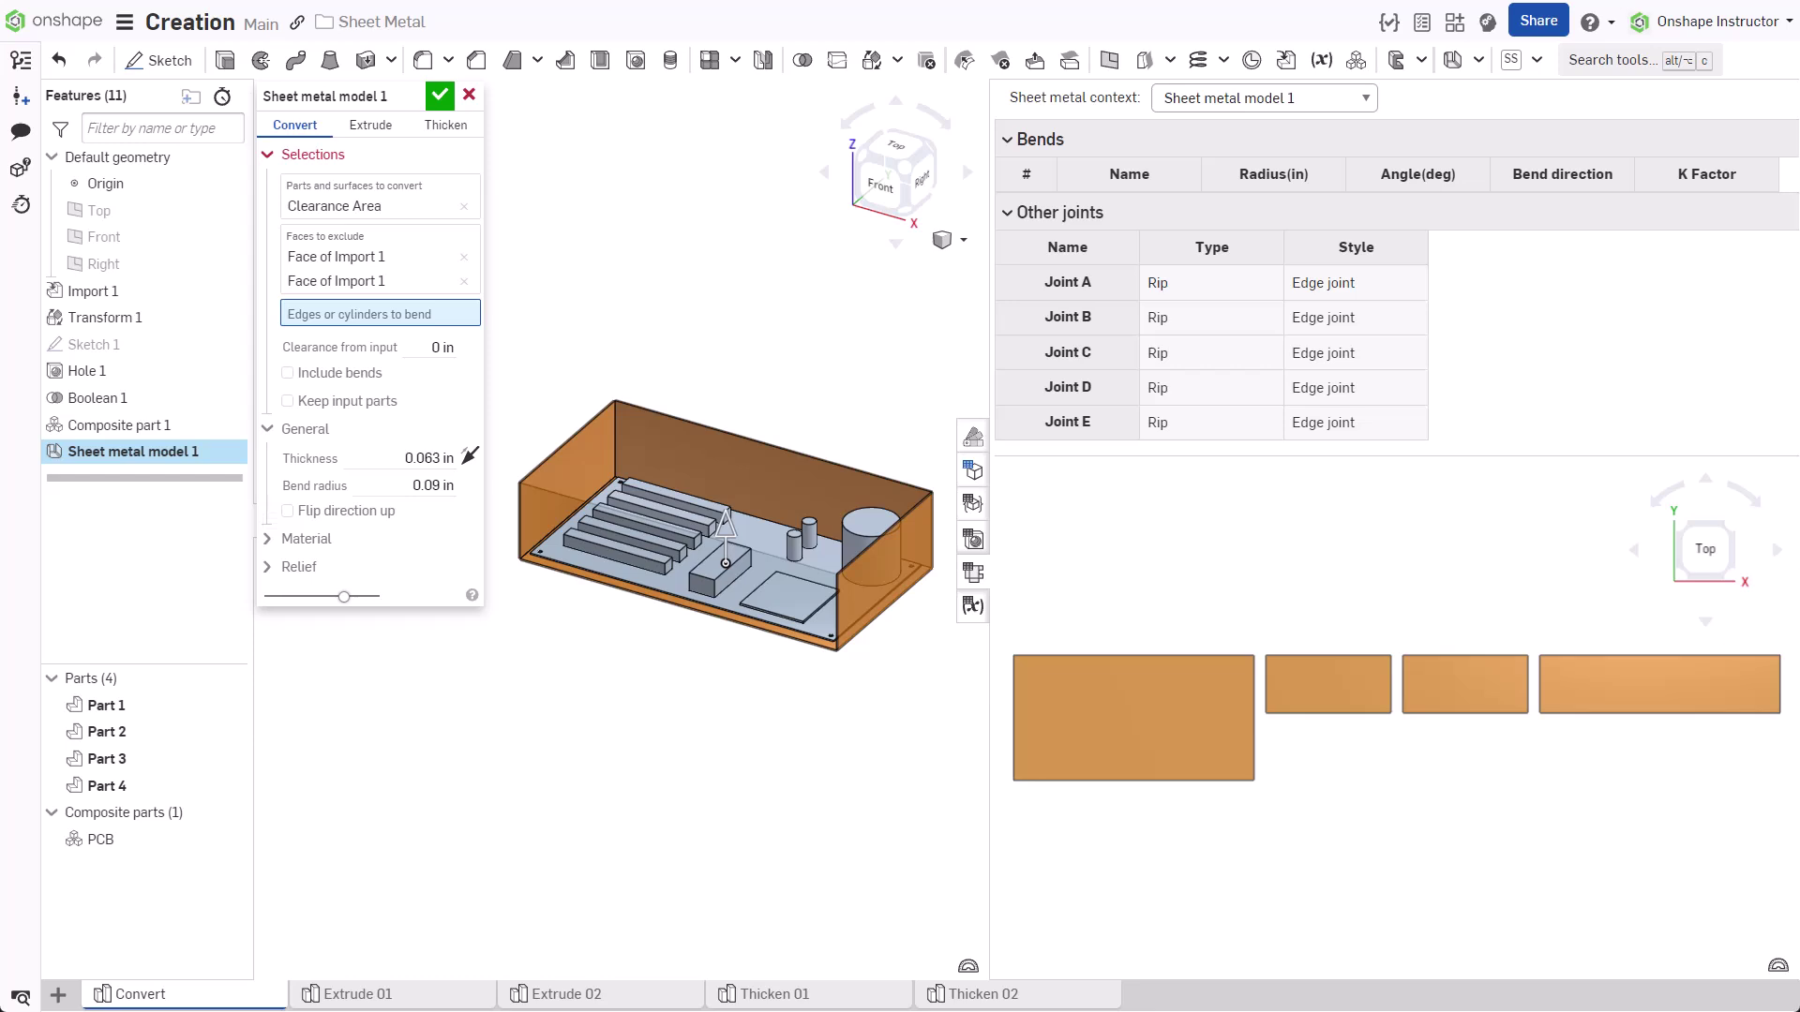
click(230, 839)
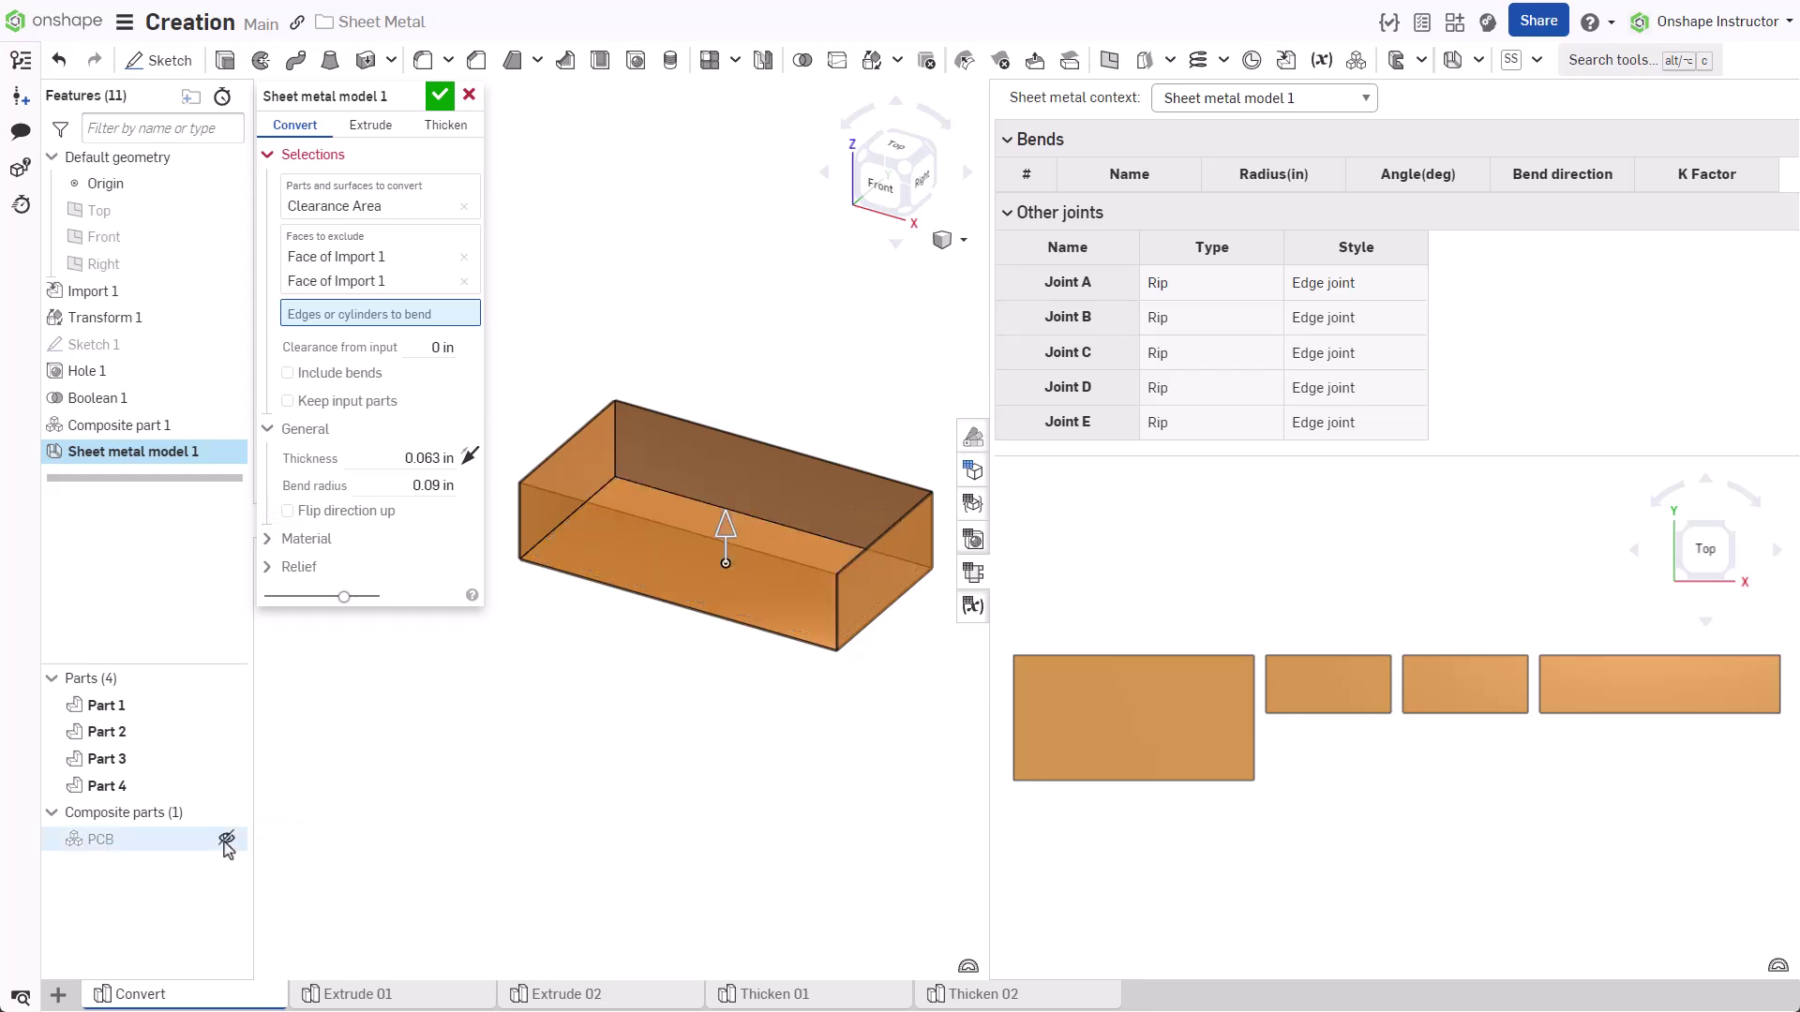
- Try bending the converted box along its right bottom edge and the two rear vertical edges
click(895, 608)
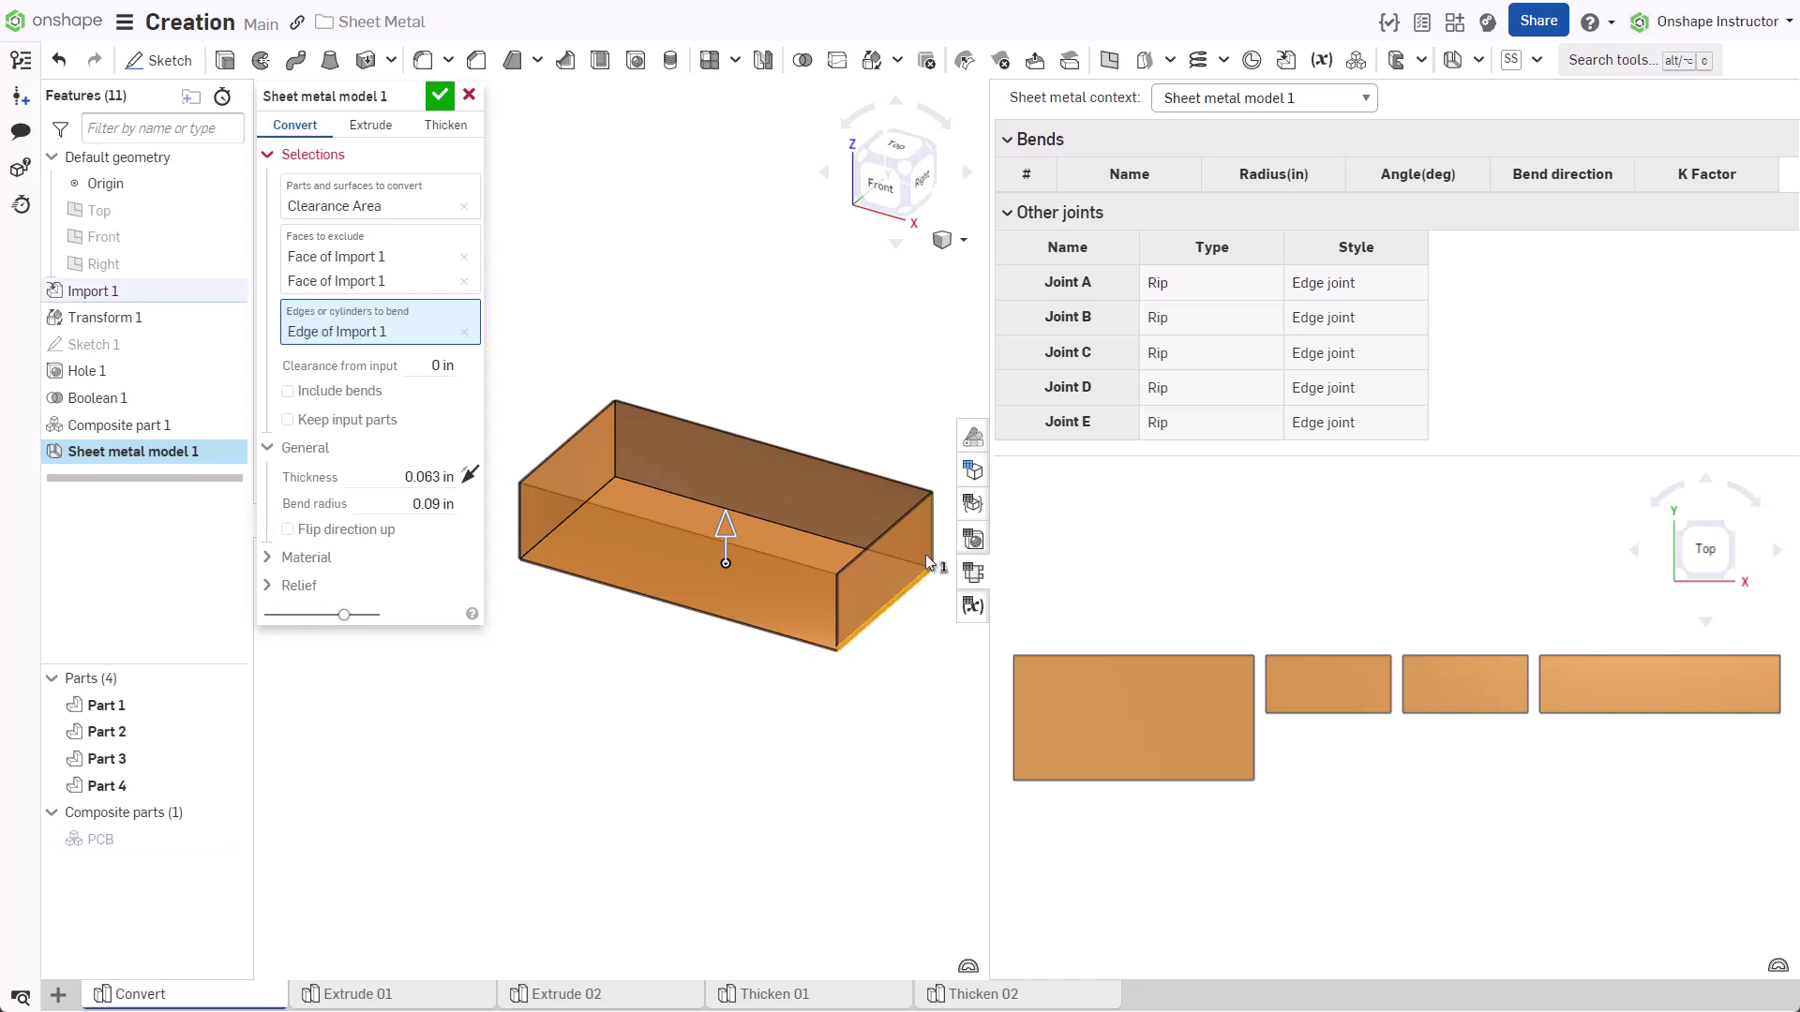
click(930, 536)
right_drag(930, 537, 810, 601)
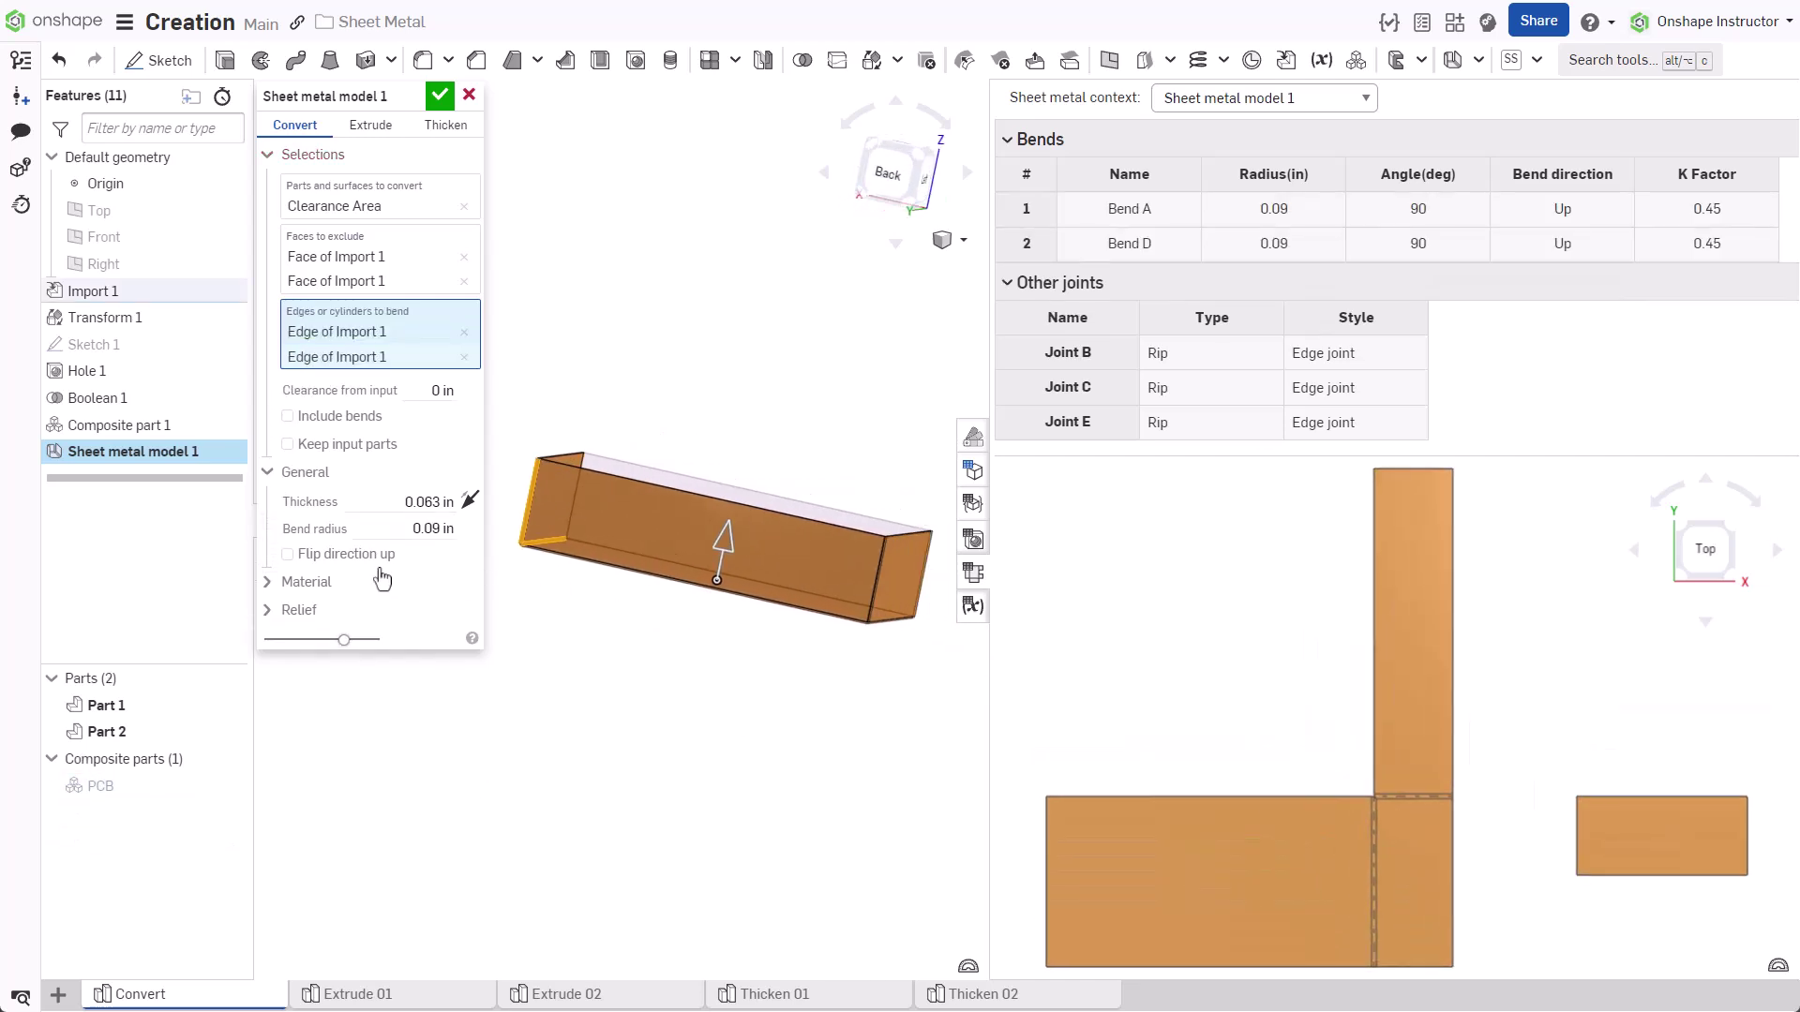
click(832, 583)
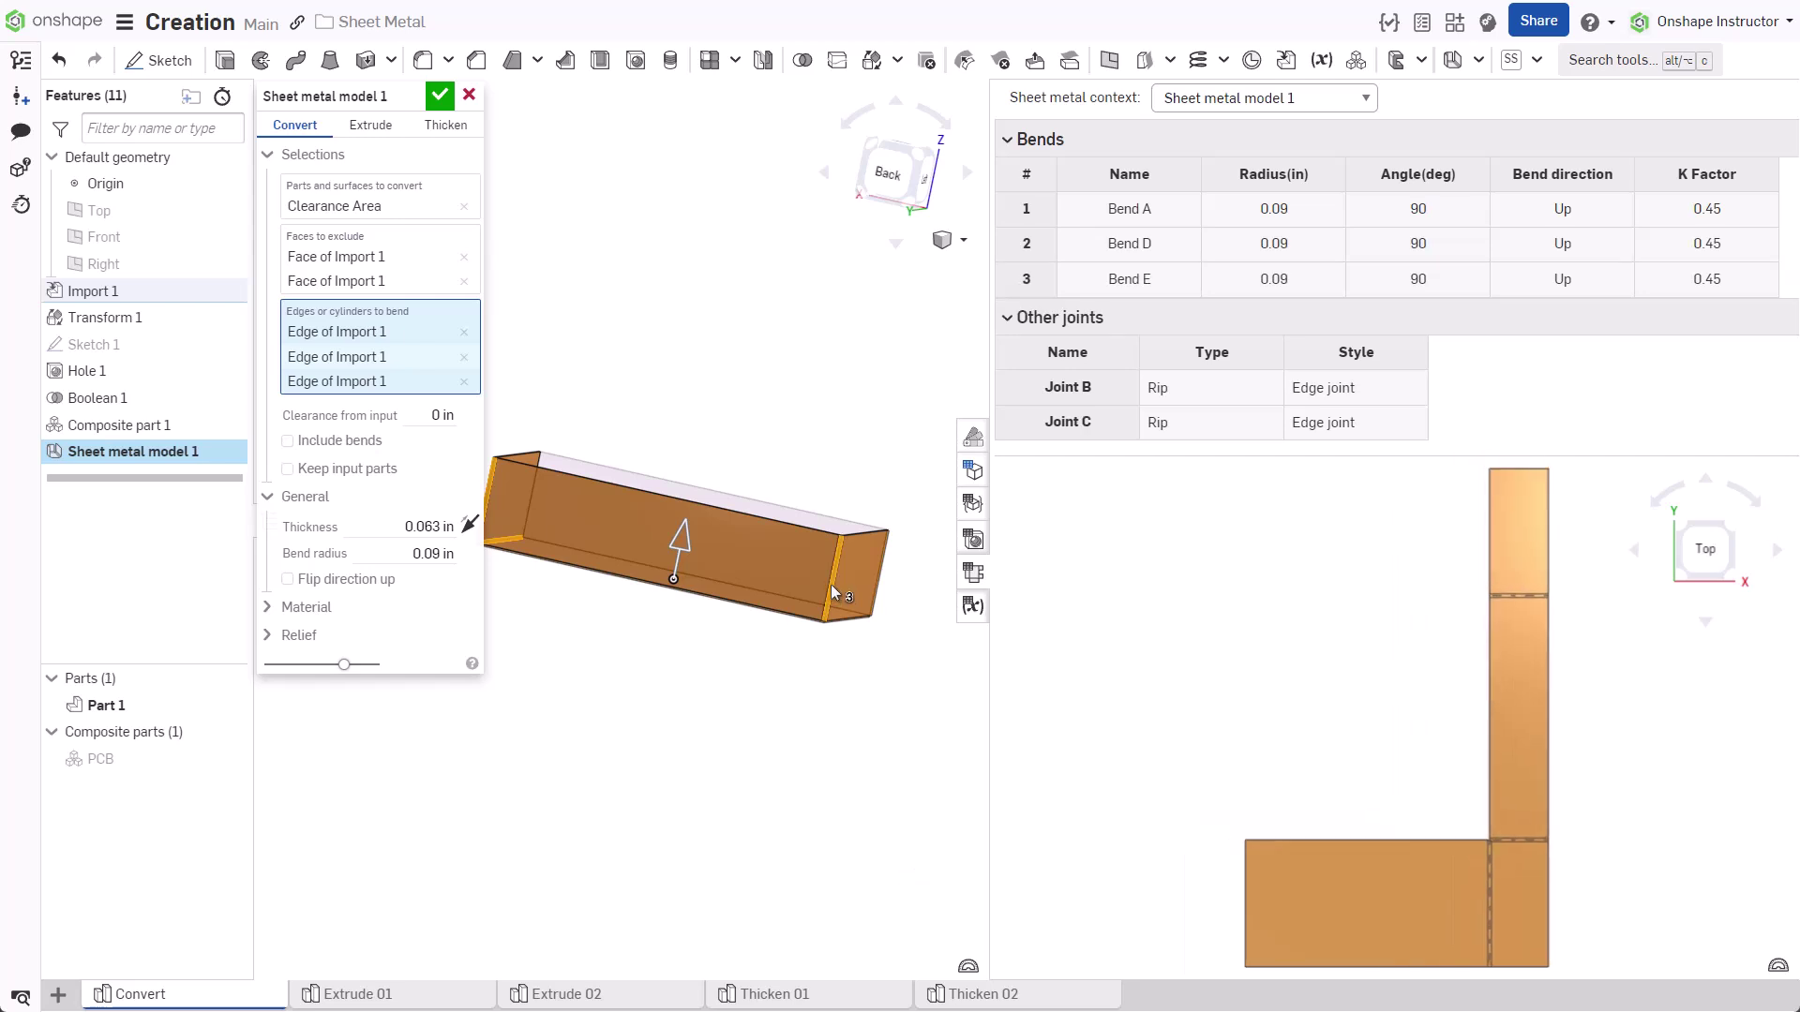
- Add bends along the rear, left and right edges of the box's bottom face
key(shift+7)
click(834, 577)
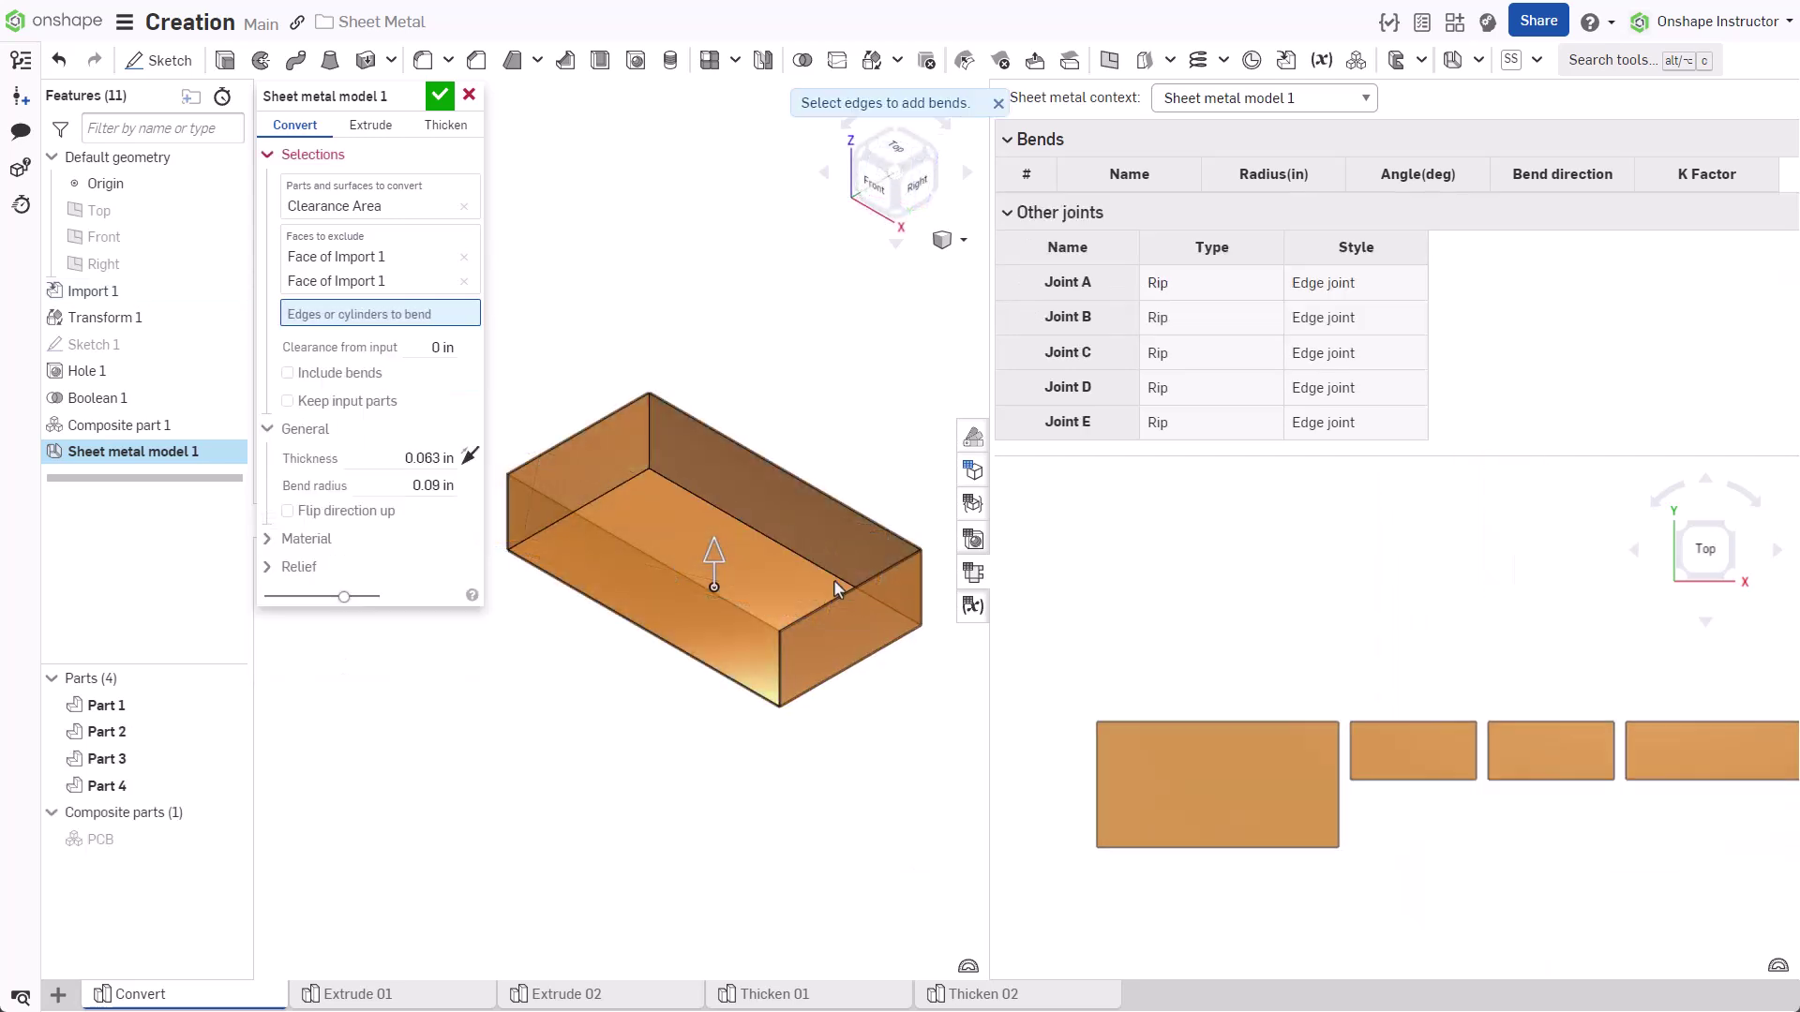
click(607, 489)
click(836, 682)
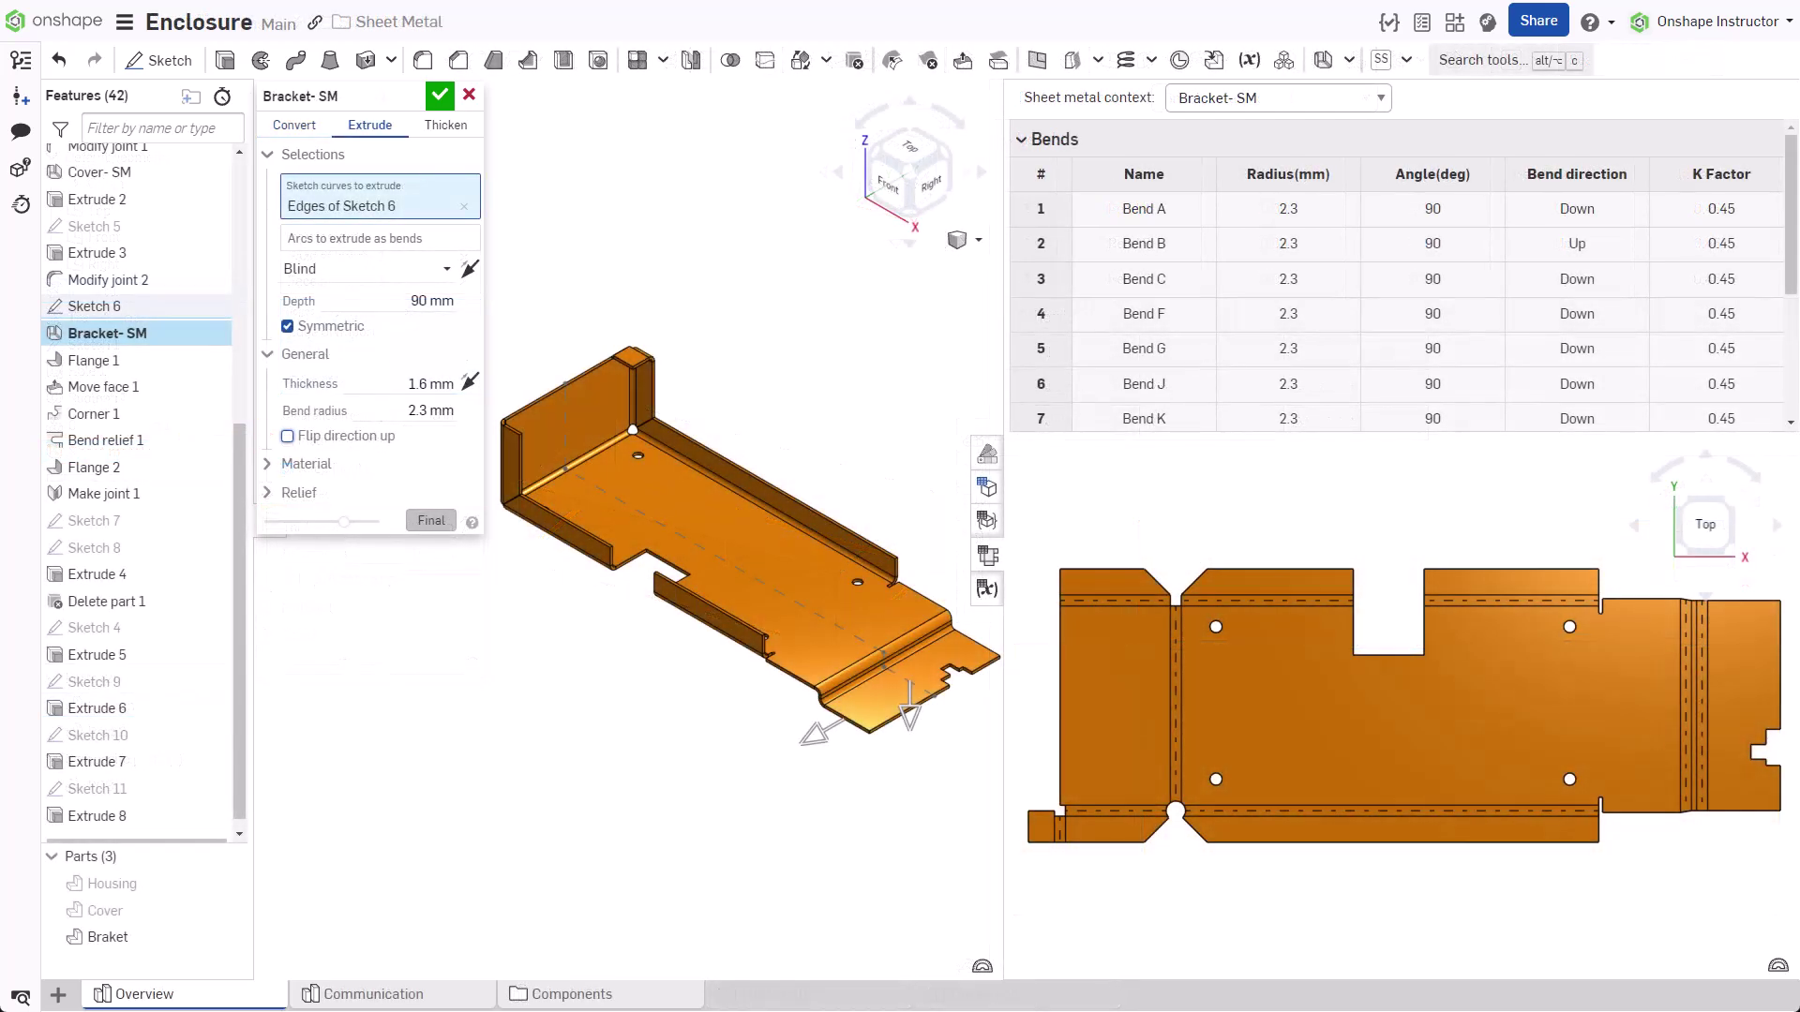
key(space)
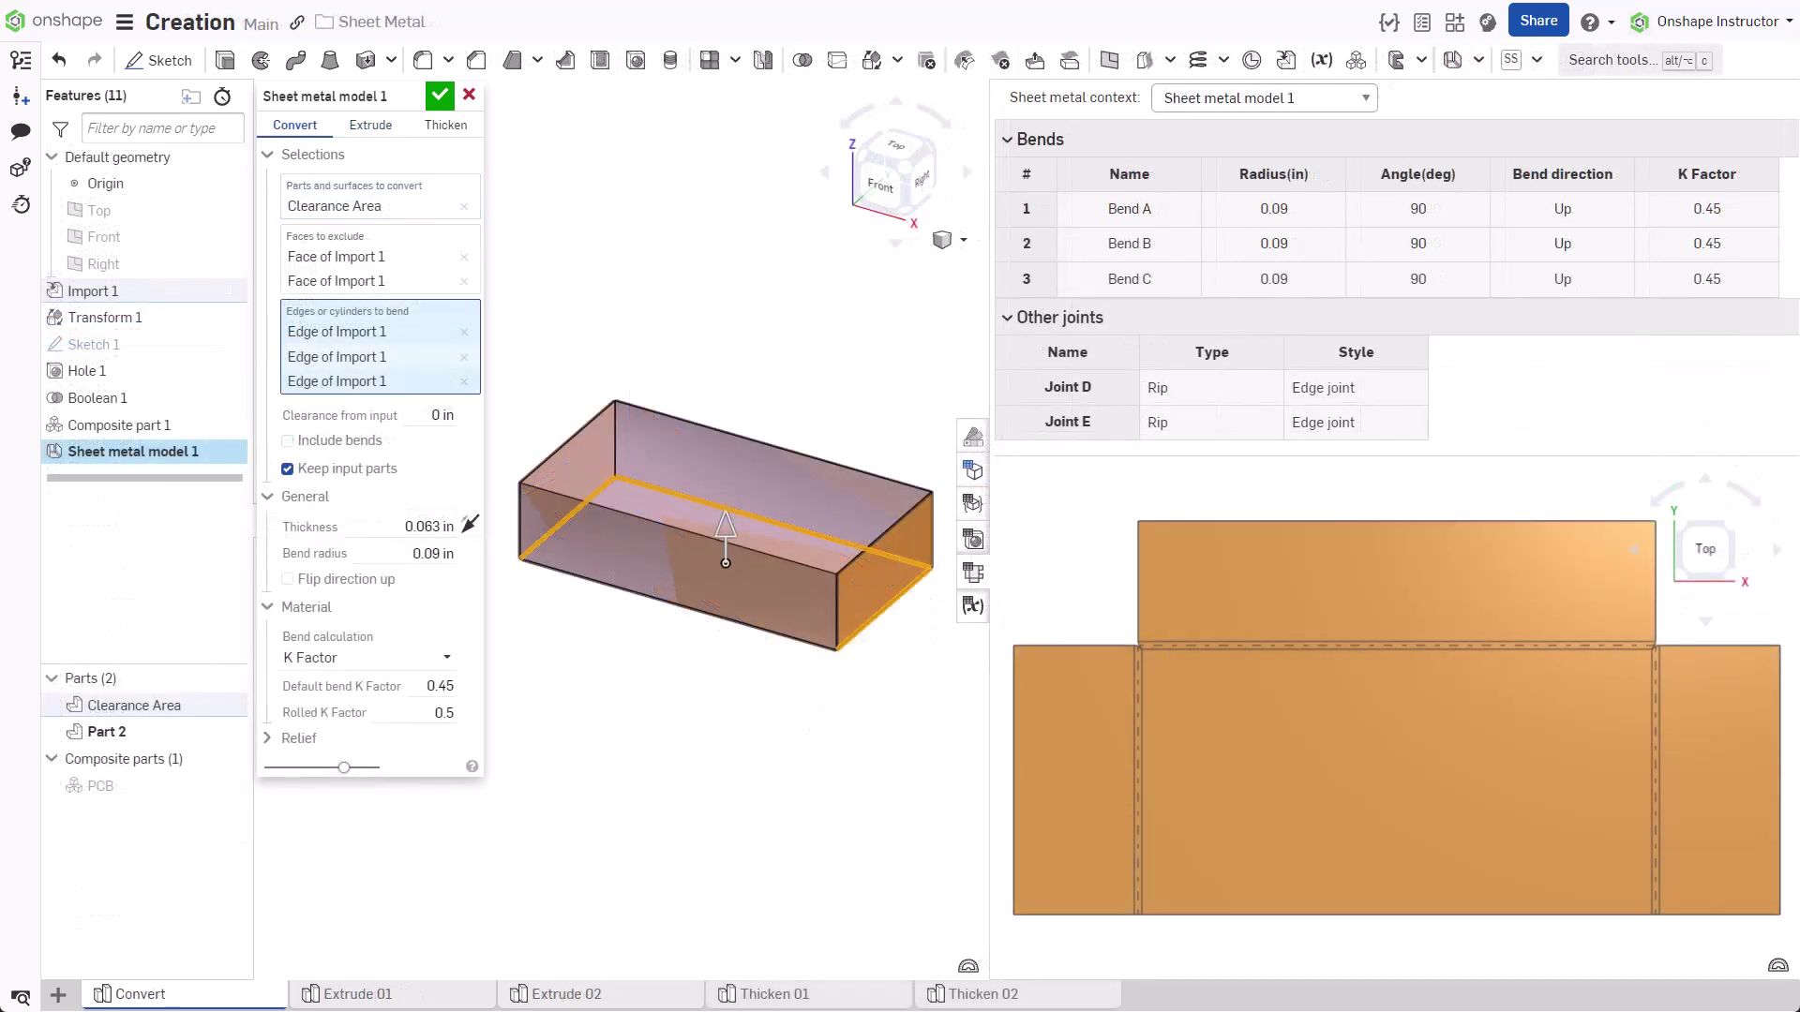
- Keep K Factor bend calculation, Simple corner relief and Tear bend relief, and accept the converted sheet metal model
click(366, 657)
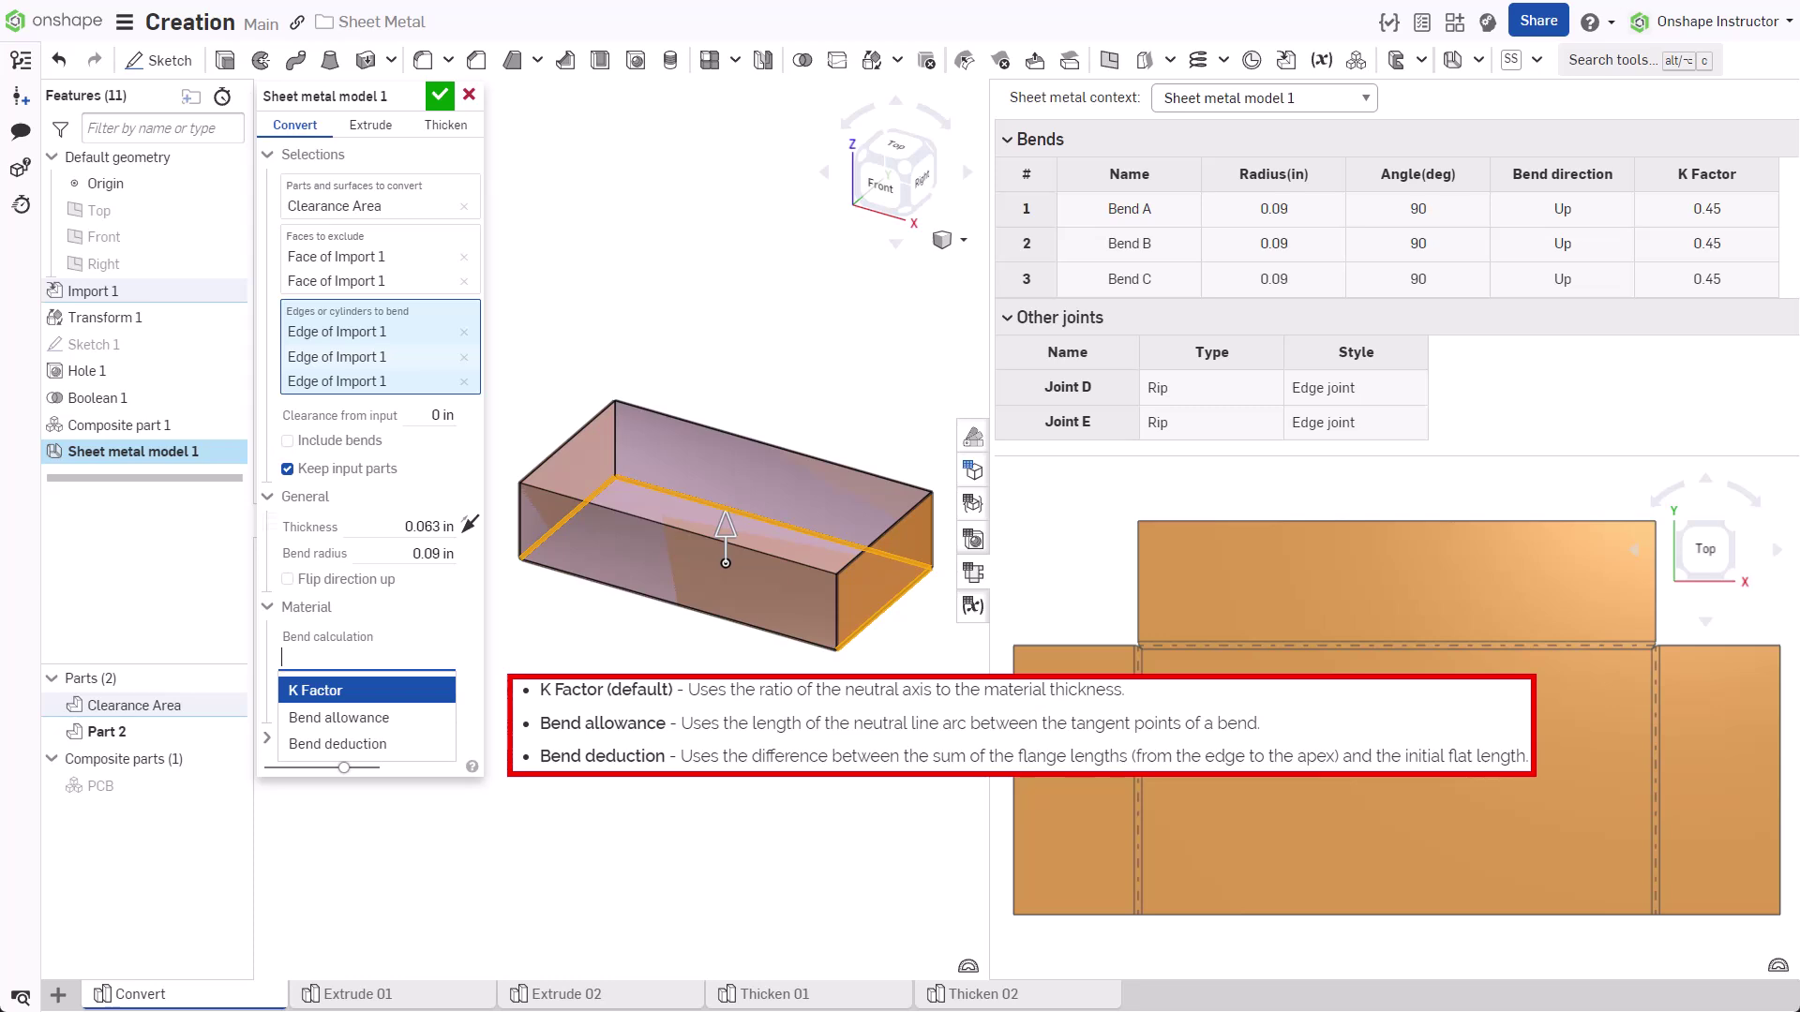
key(Escape)
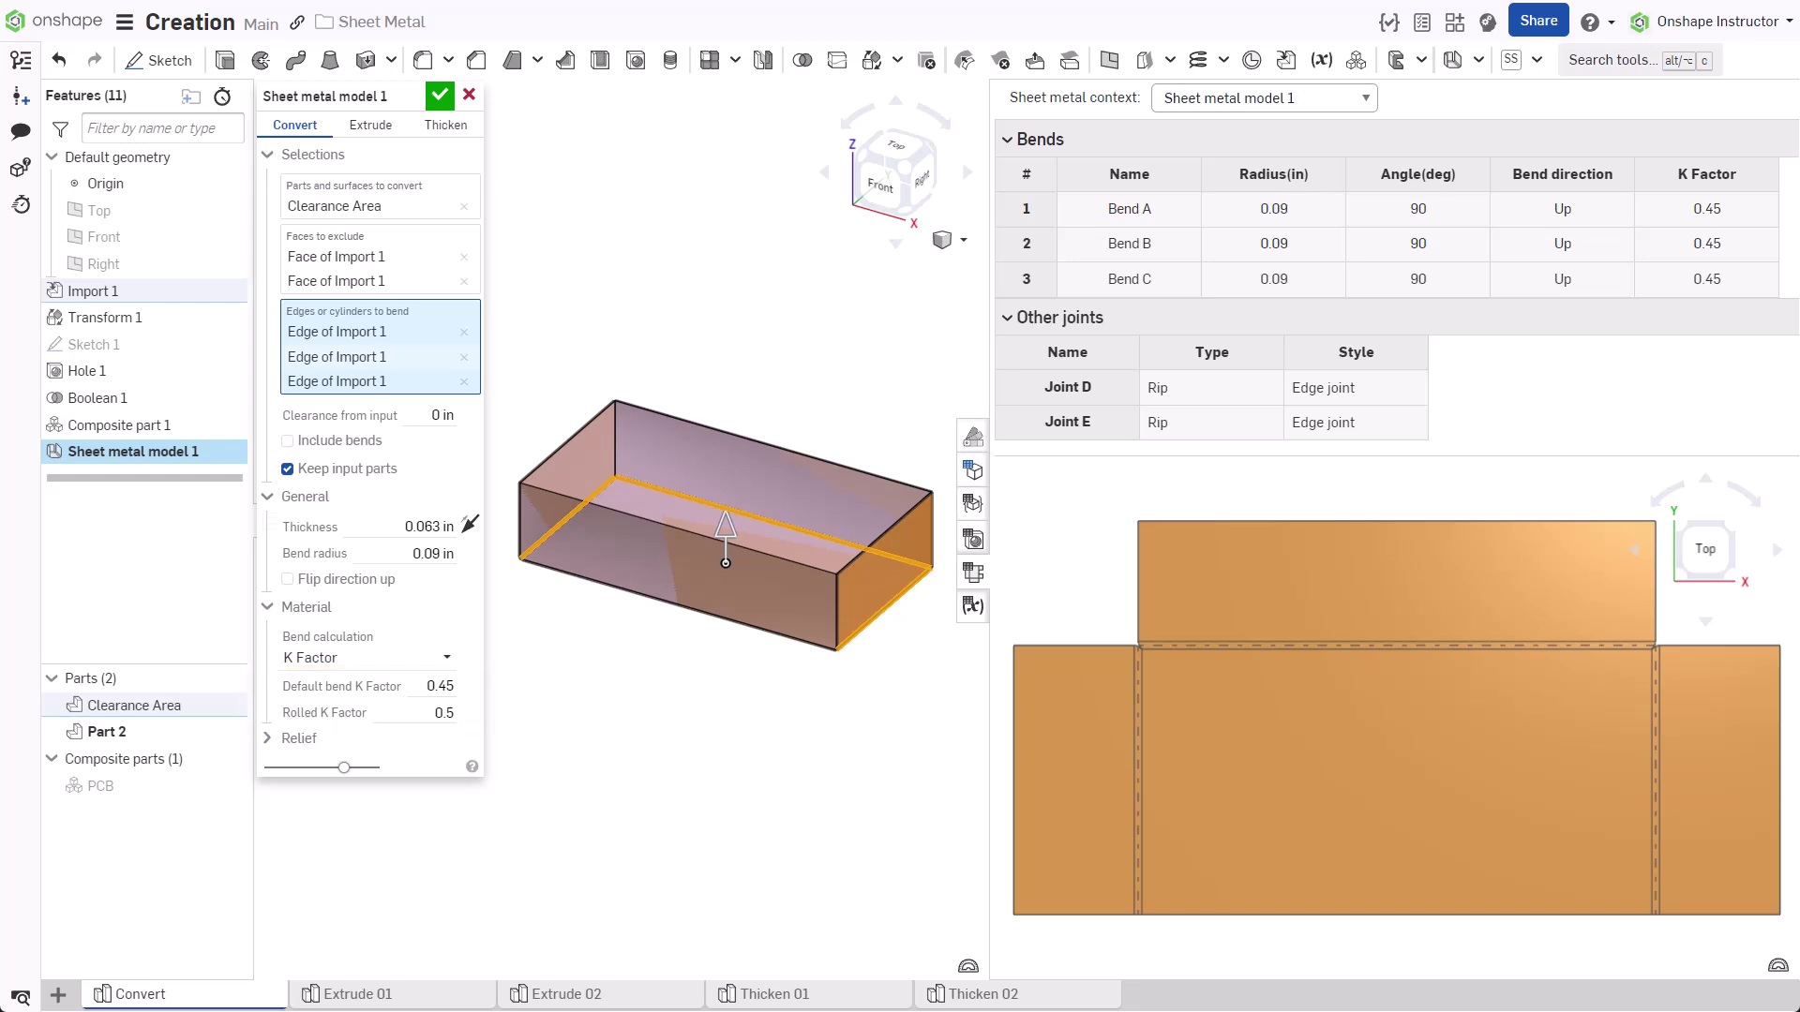
click(299, 738)
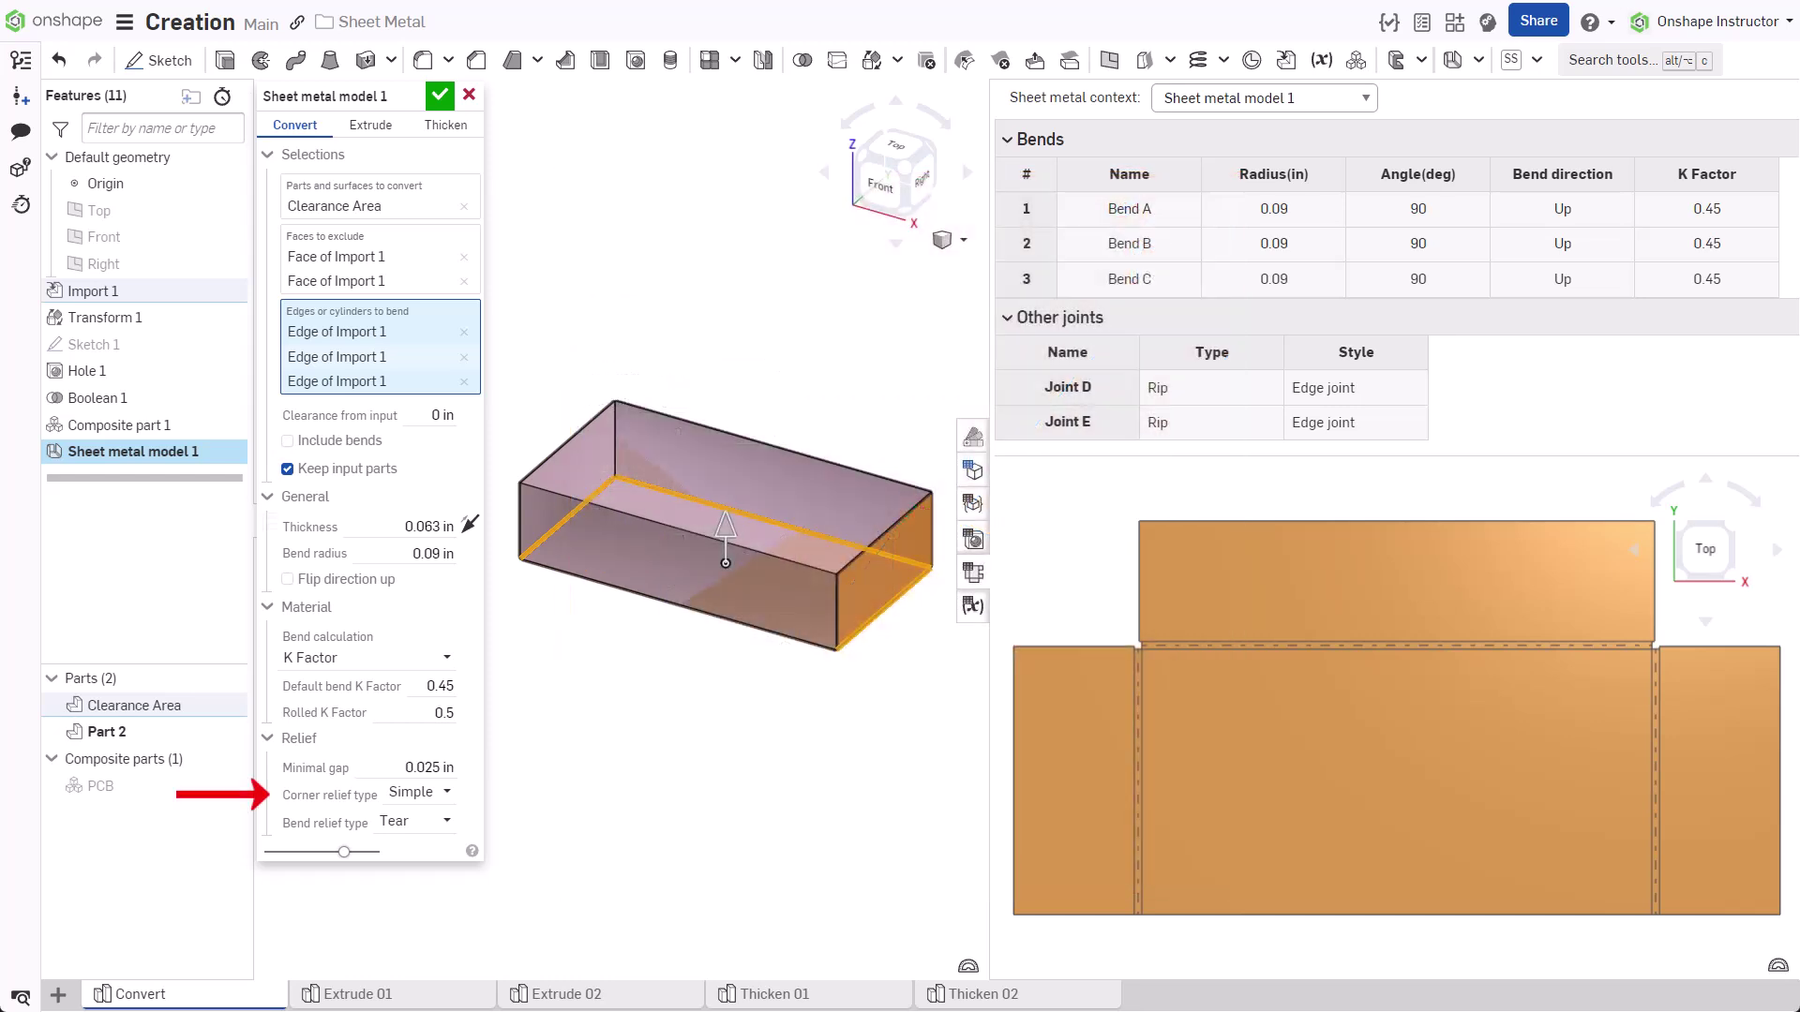
click(418, 792)
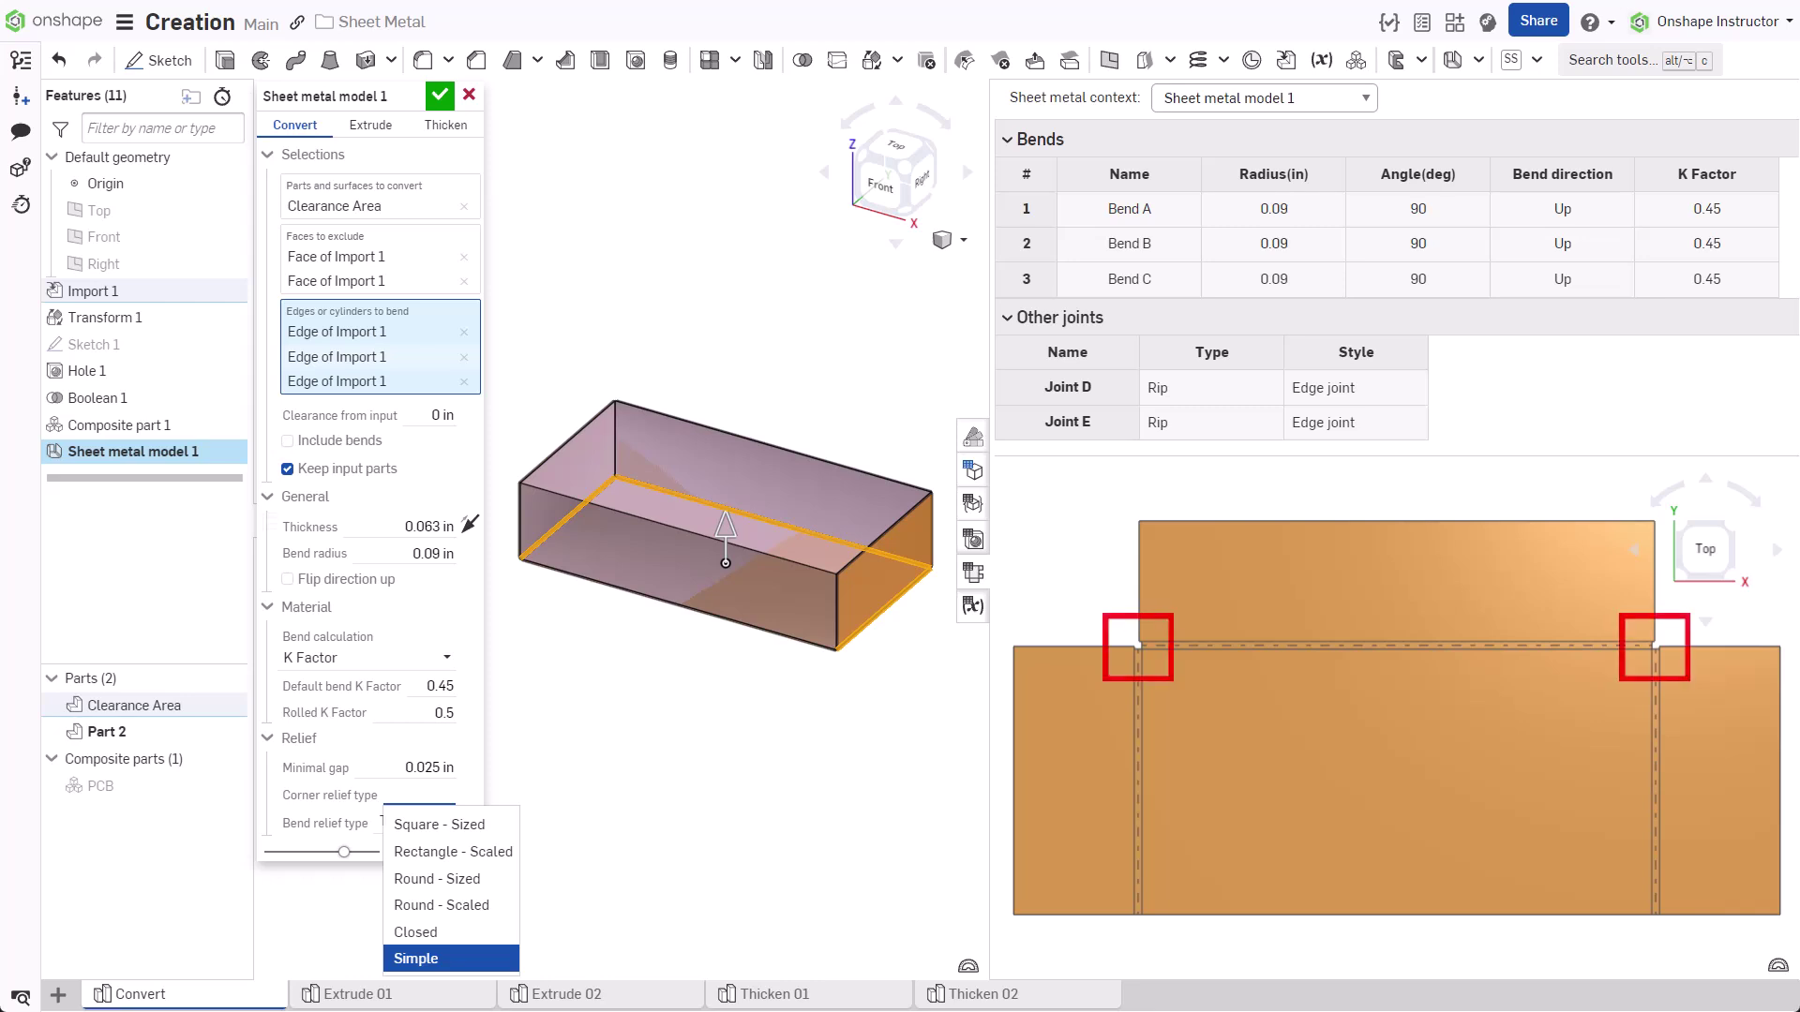
key(Escape)
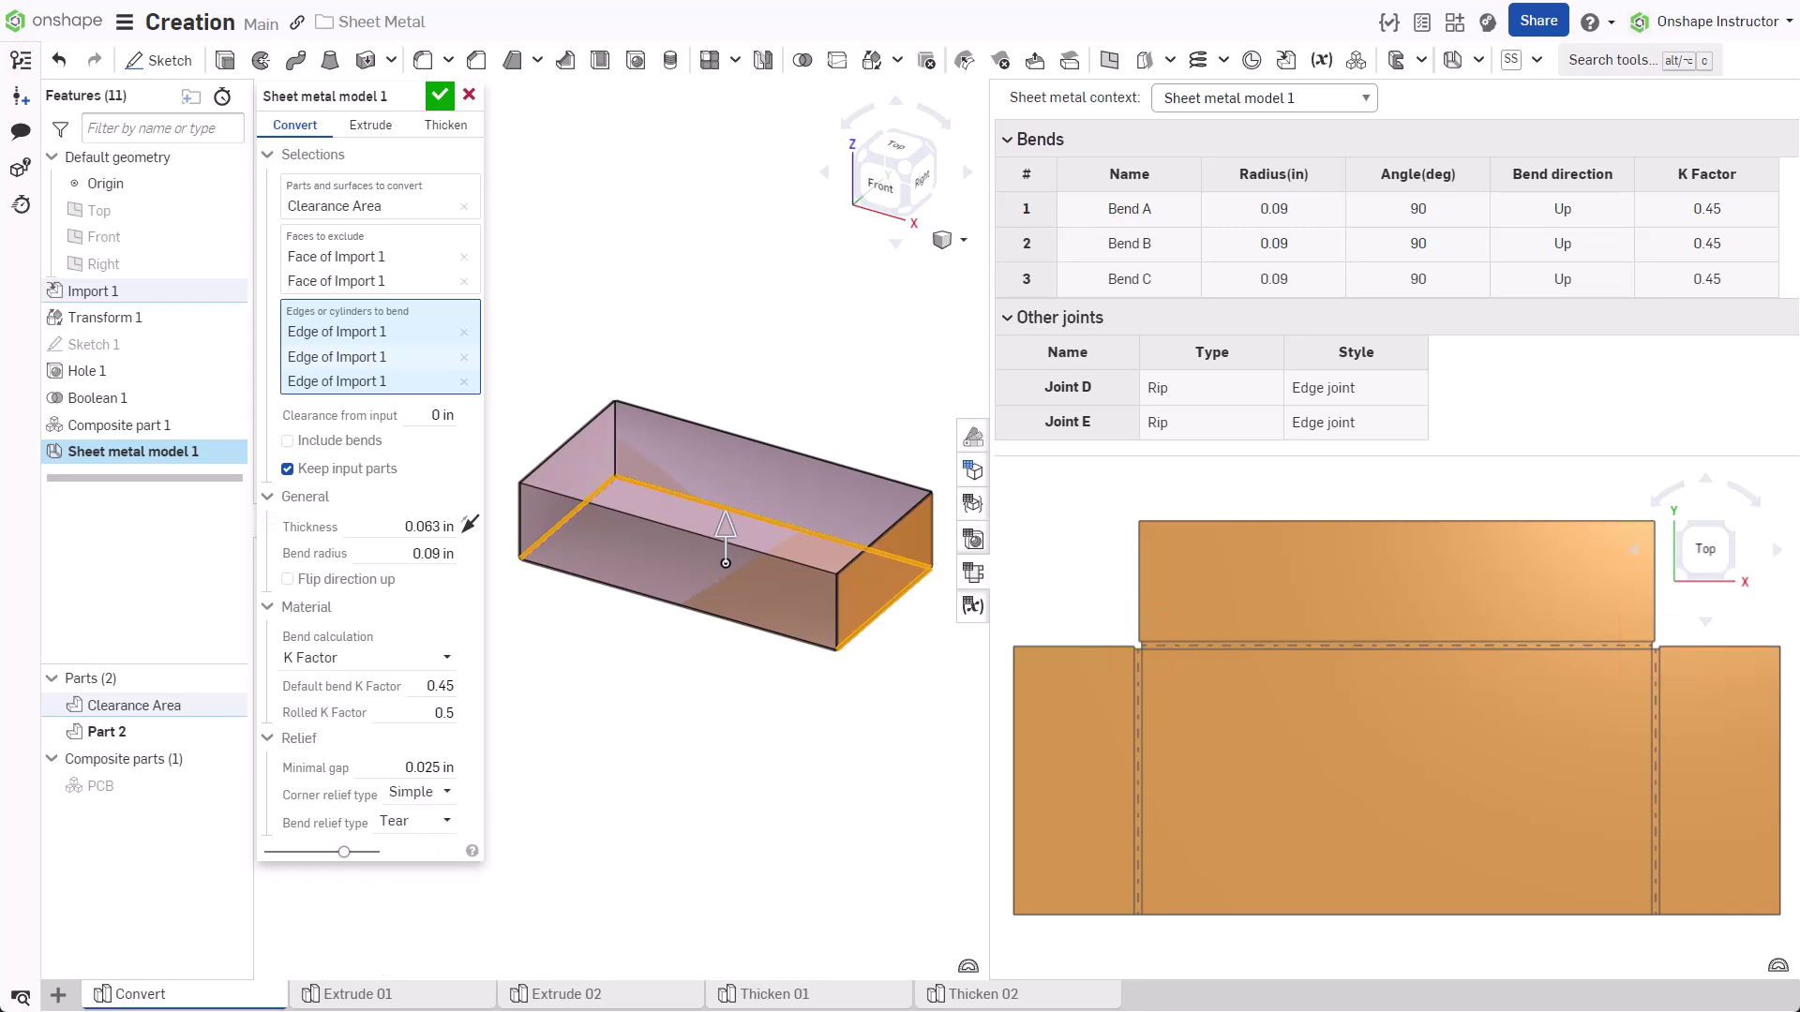
click(414, 821)
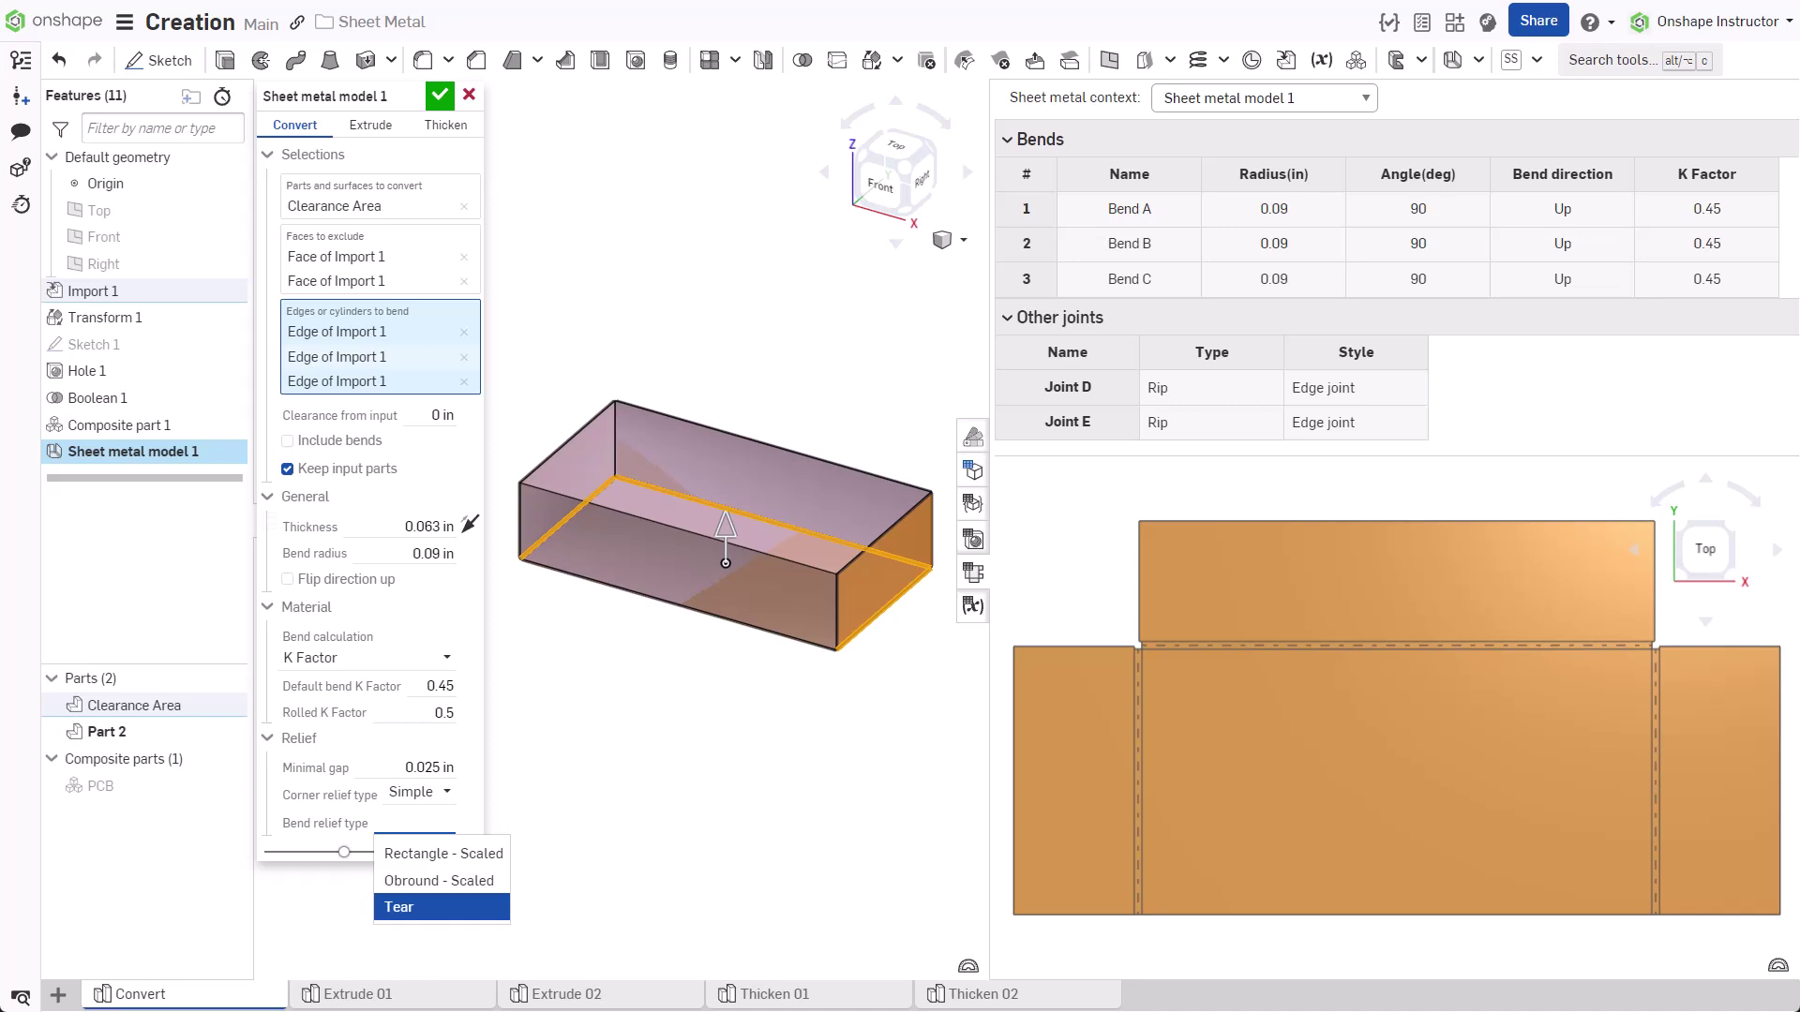
key(Return)
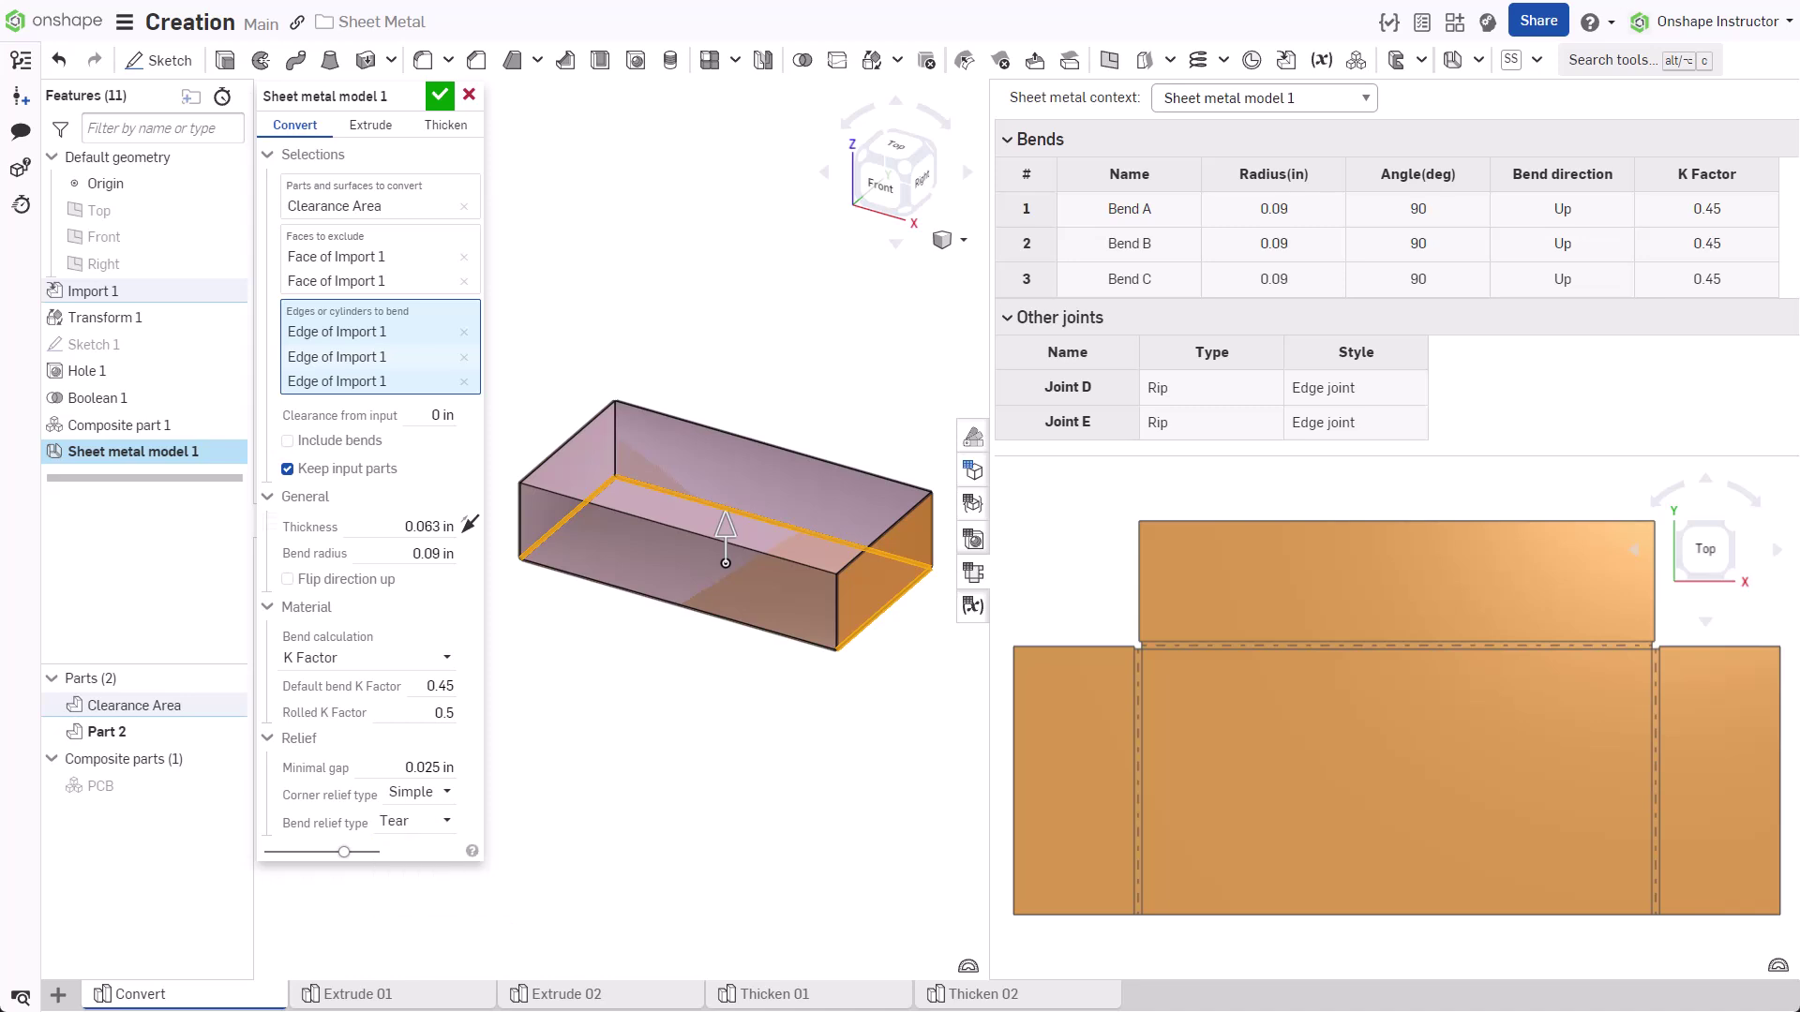
key(Return)
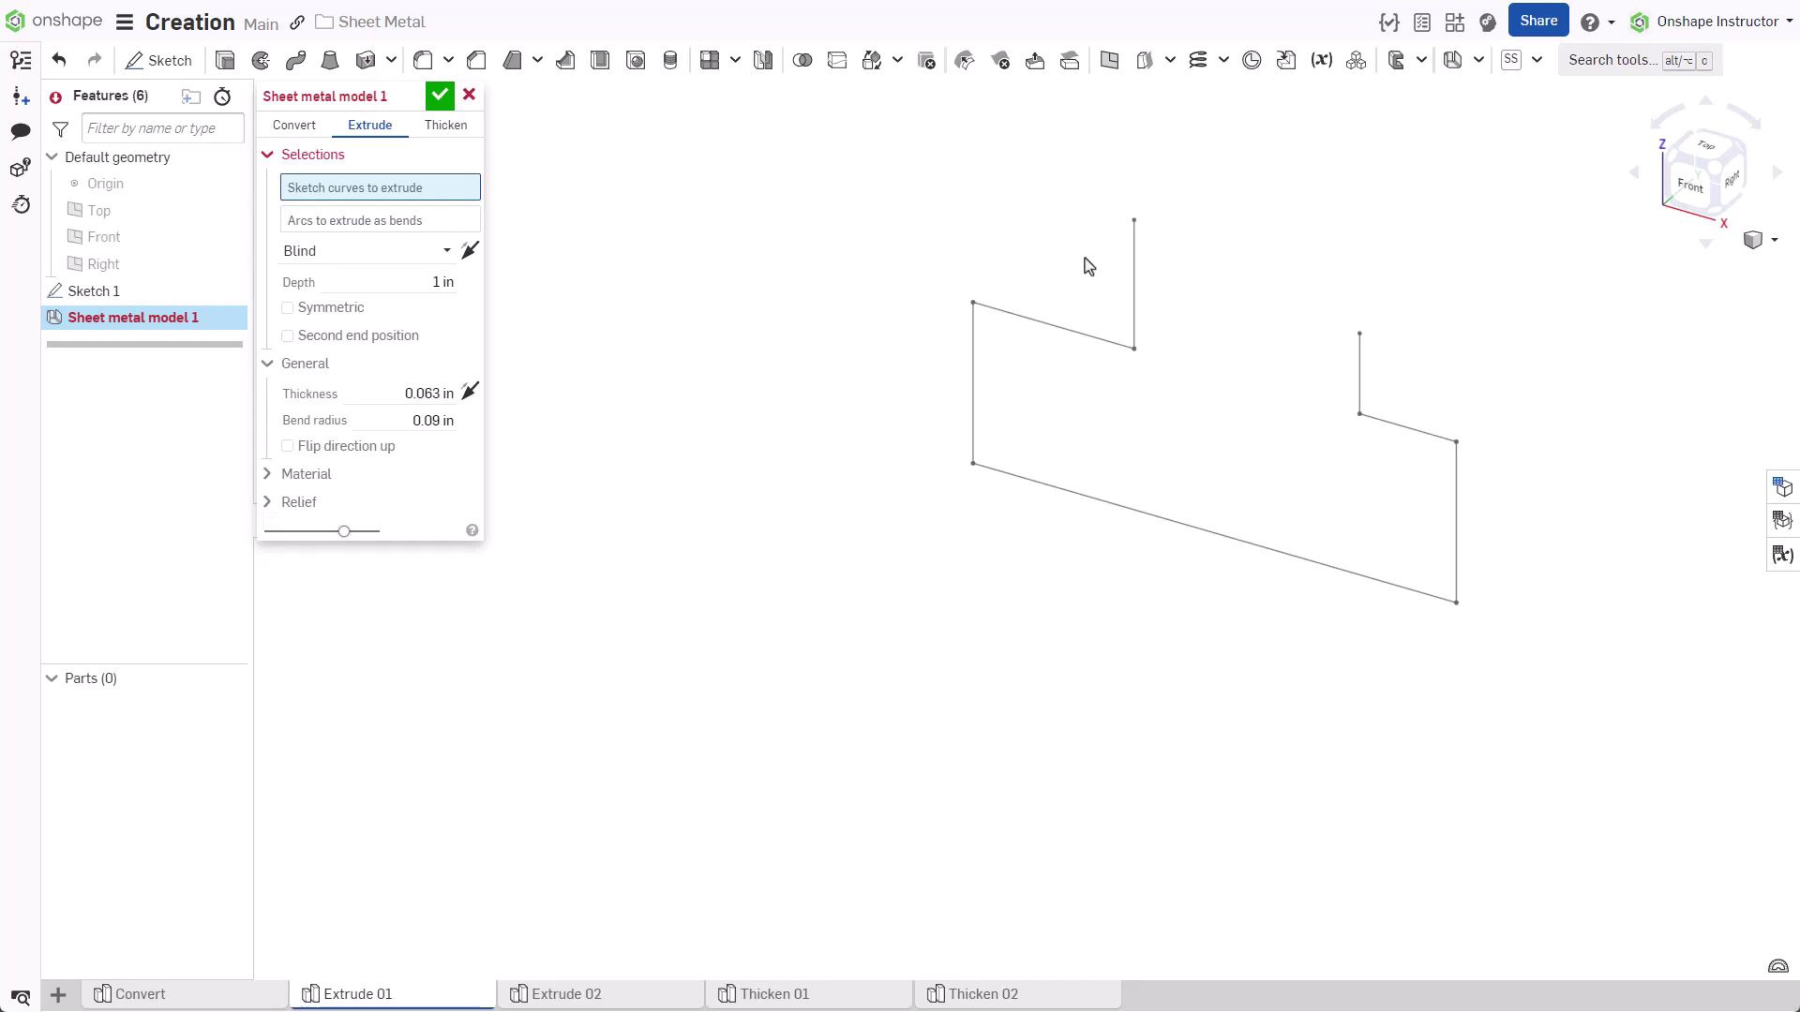
- Select all seven lines of the open profile in Sketch 1 as the curves for the sheet metal extrude
click(1133, 314)
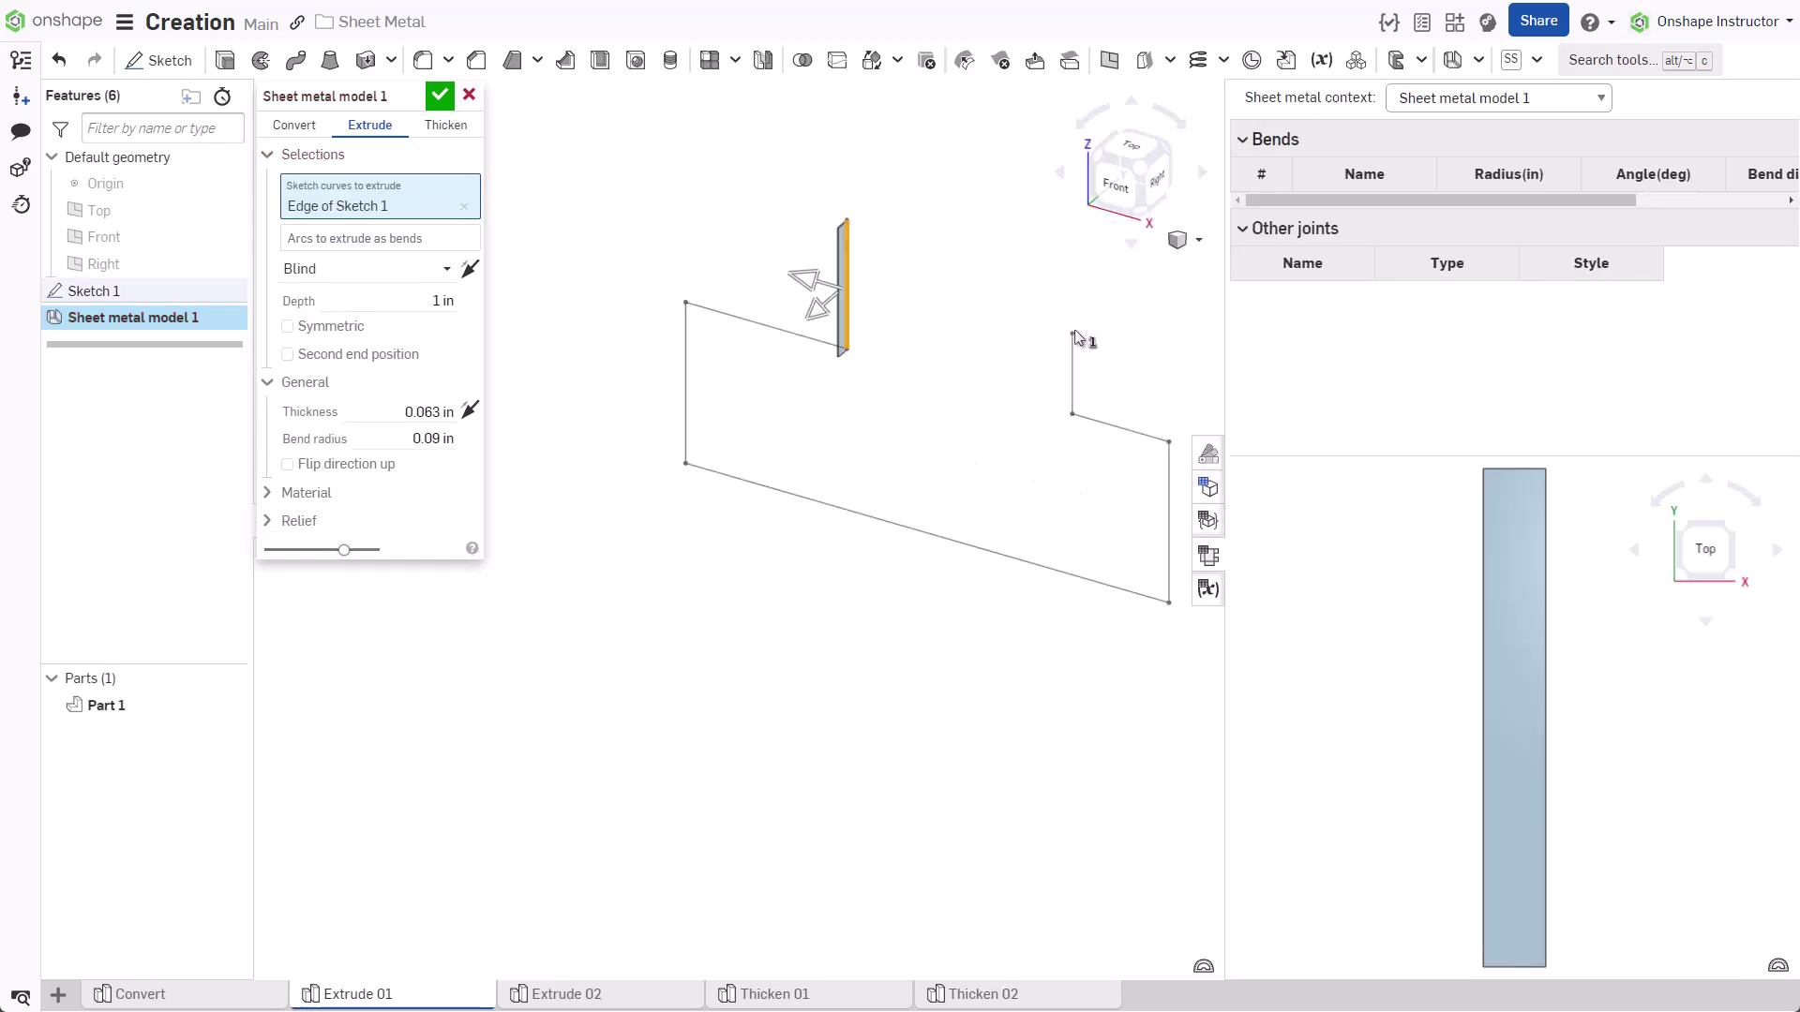
click(755, 323)
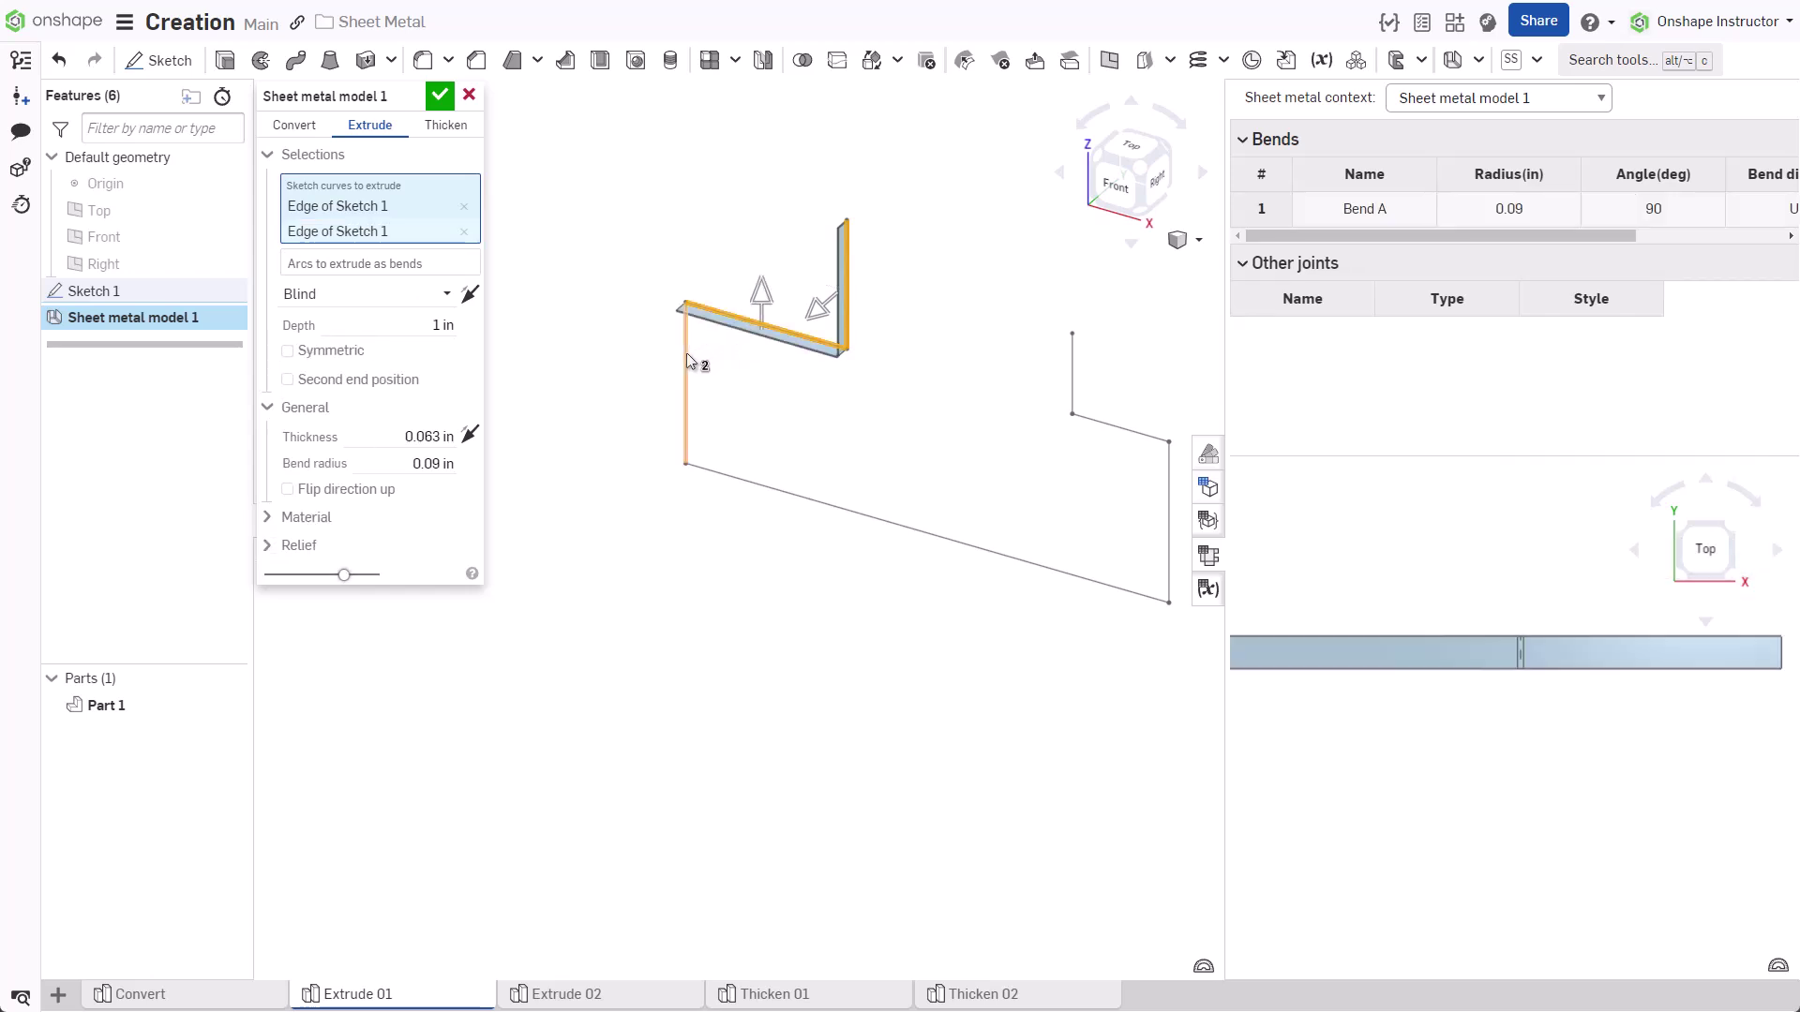
click(687, 356)
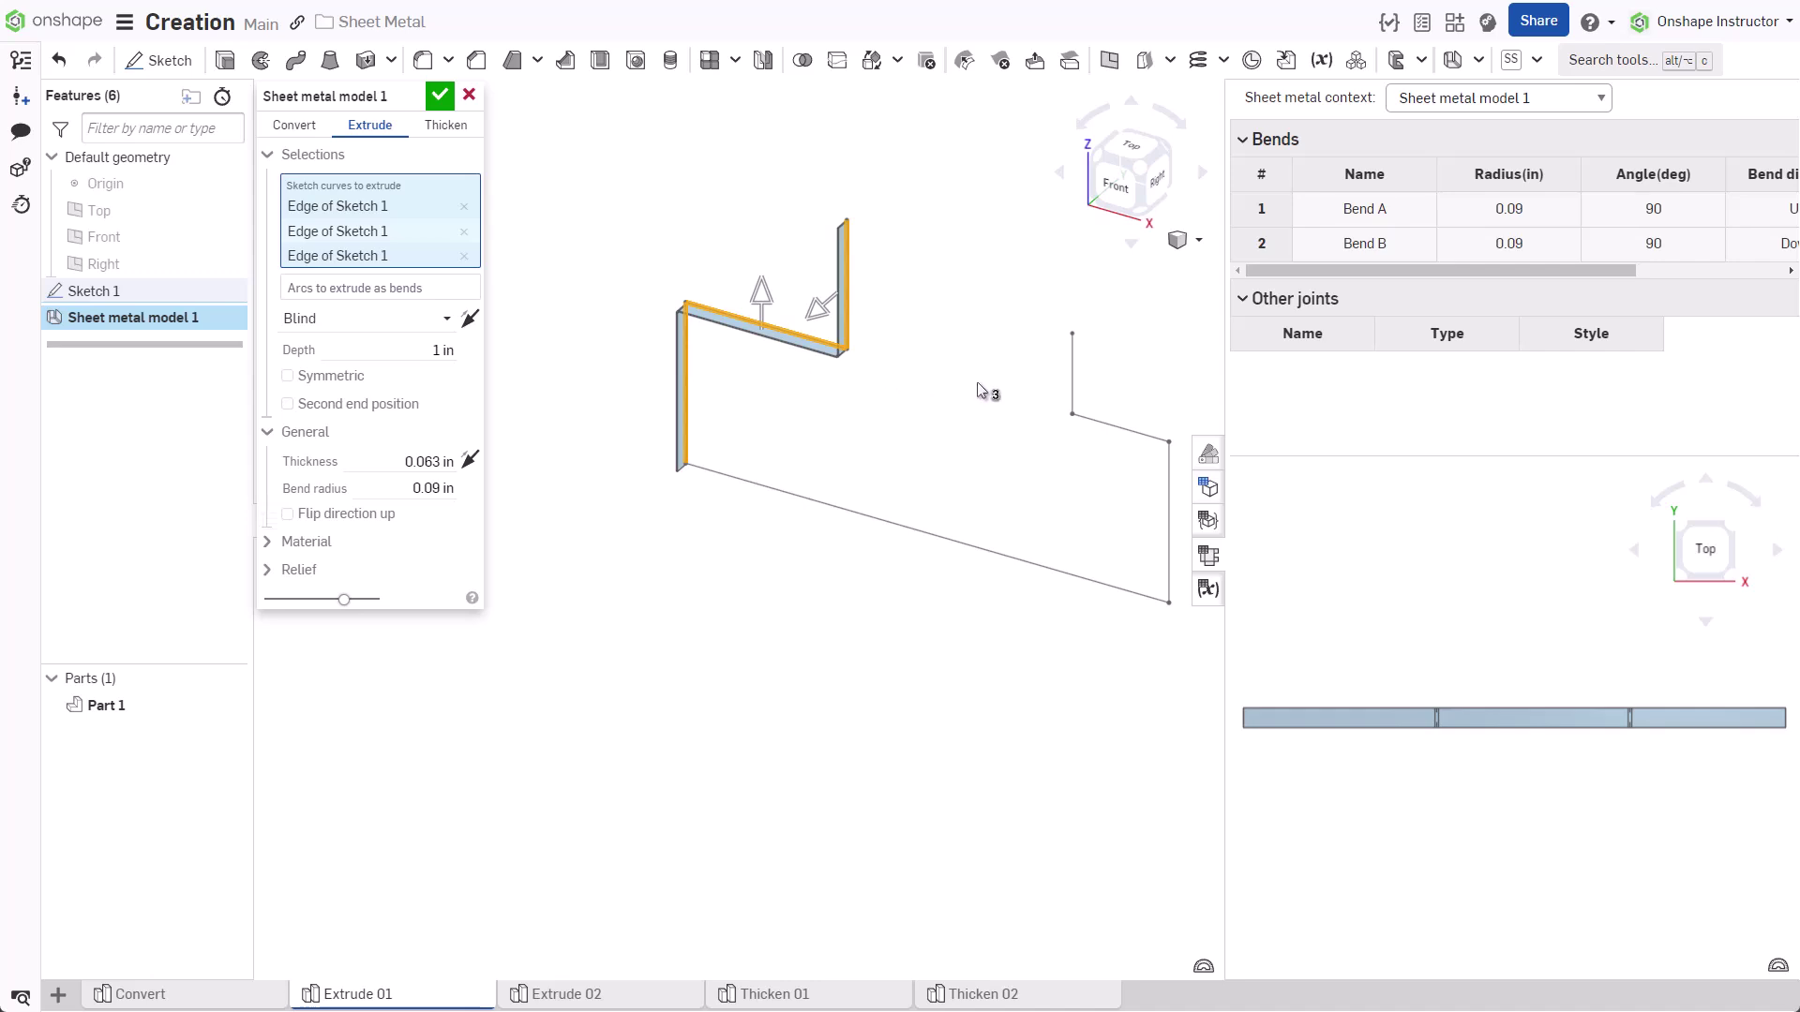
click(1070, 384)
click(1091, 419)
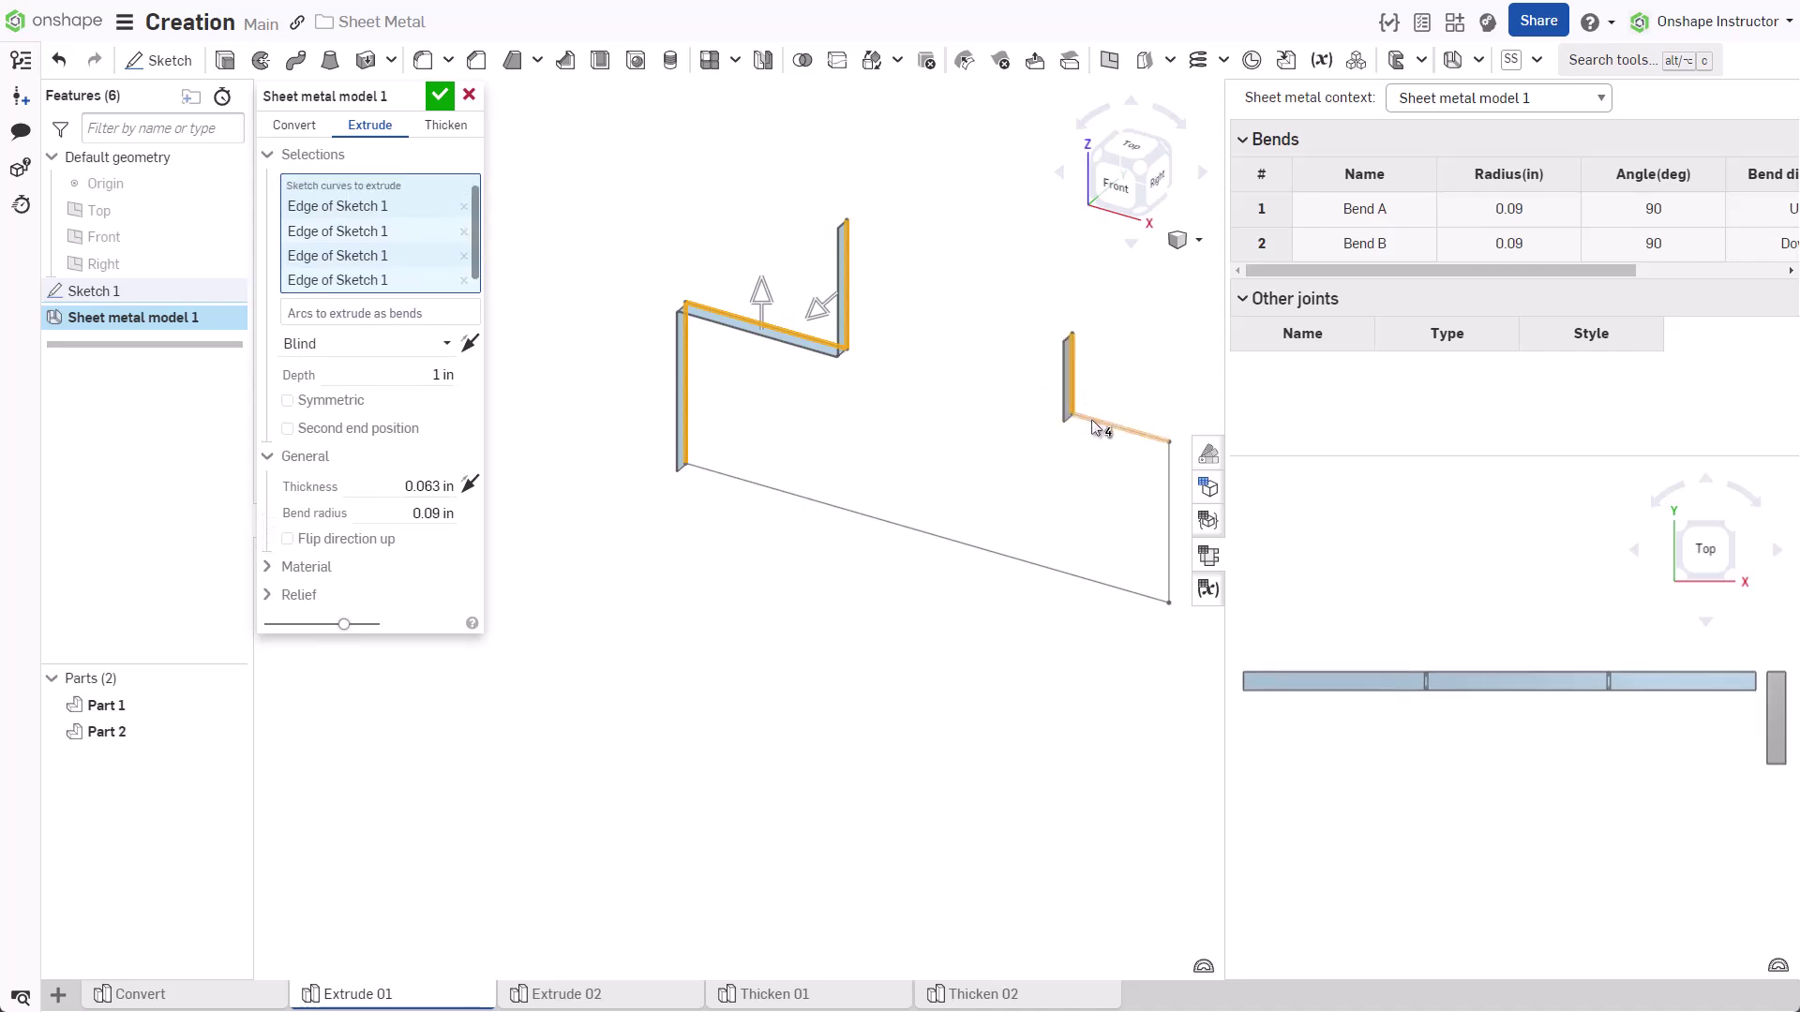
click(1167, 500)
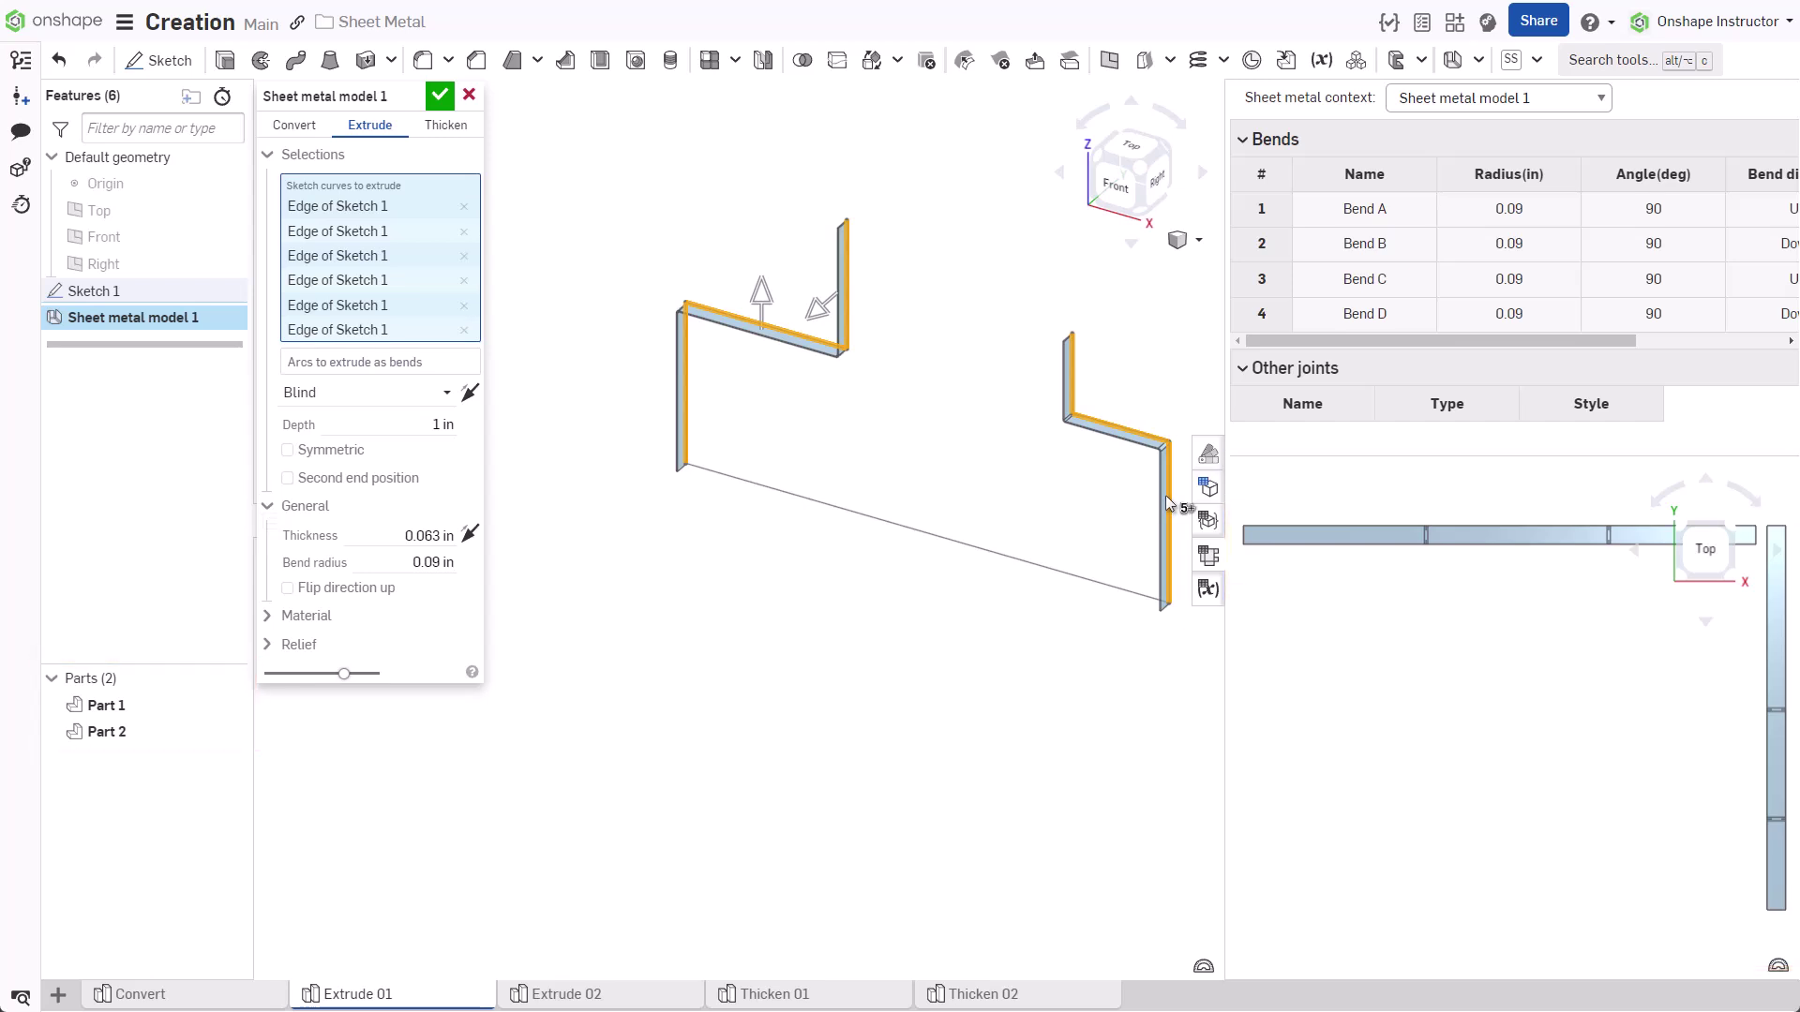
click(871, 525)
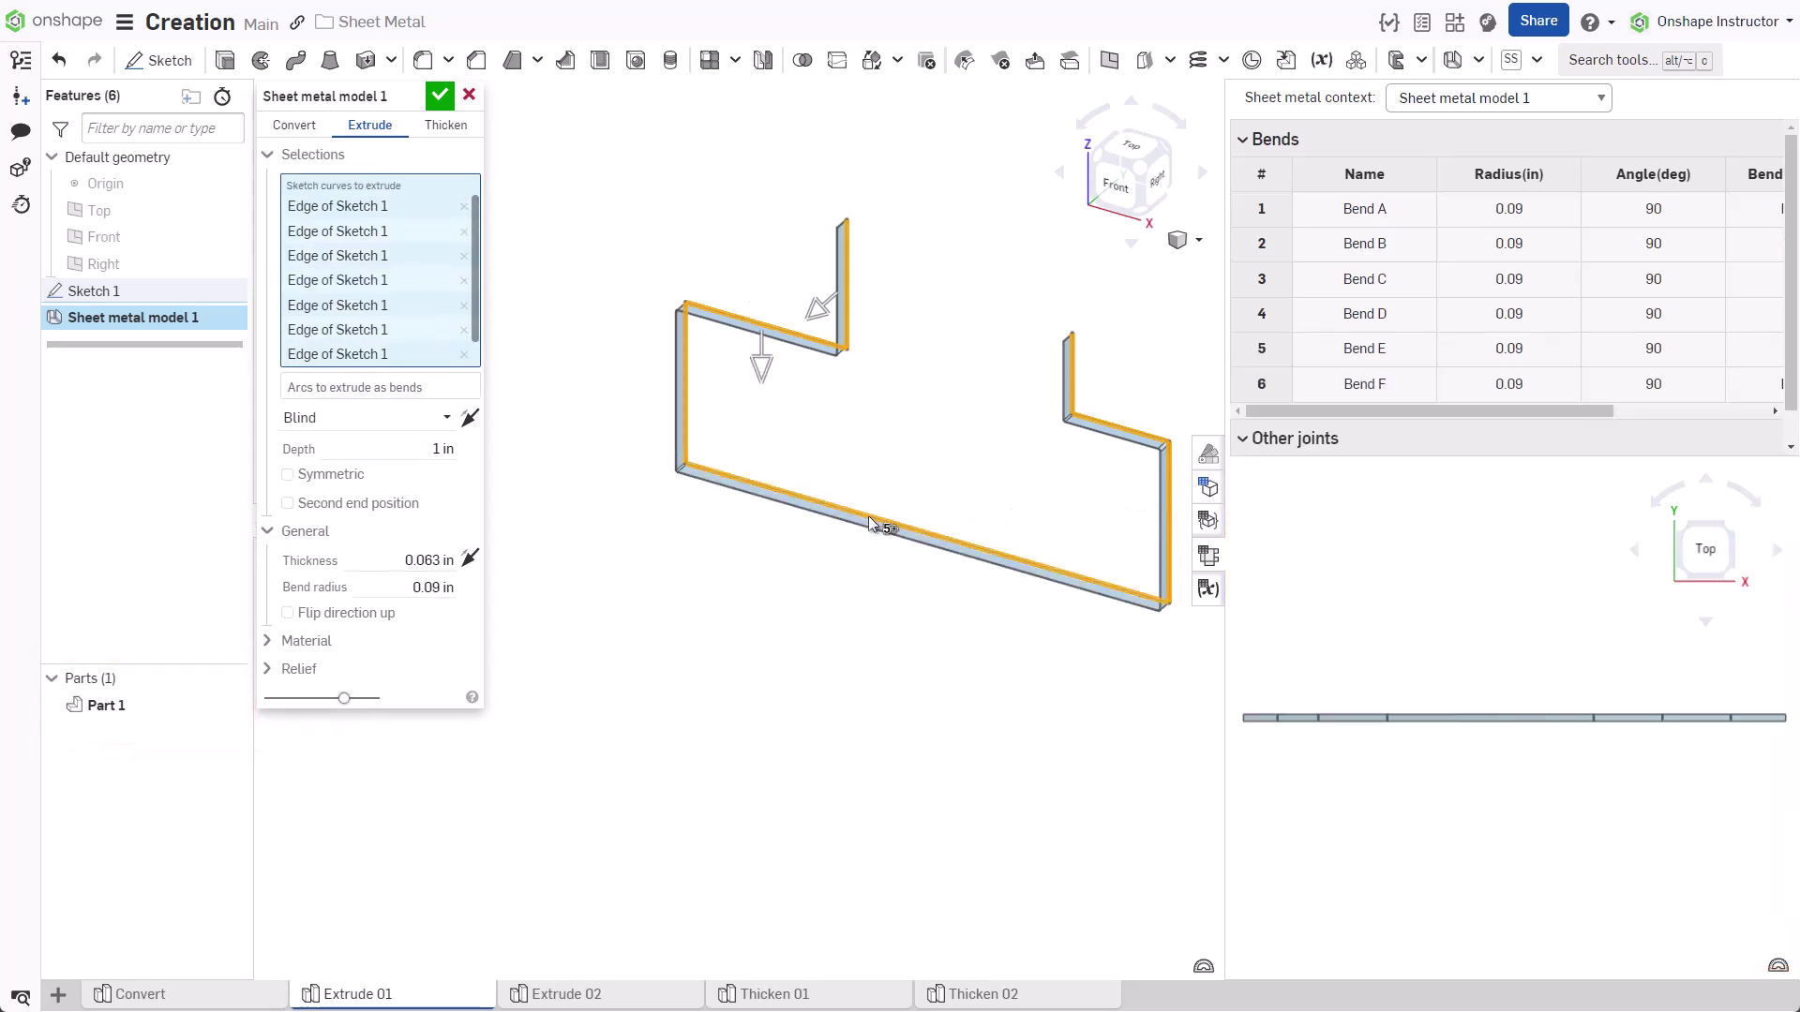
- Keep the Blind end type and extend the sheet metal extrude forward to a depth of about 14.5 in
click(454, 424)
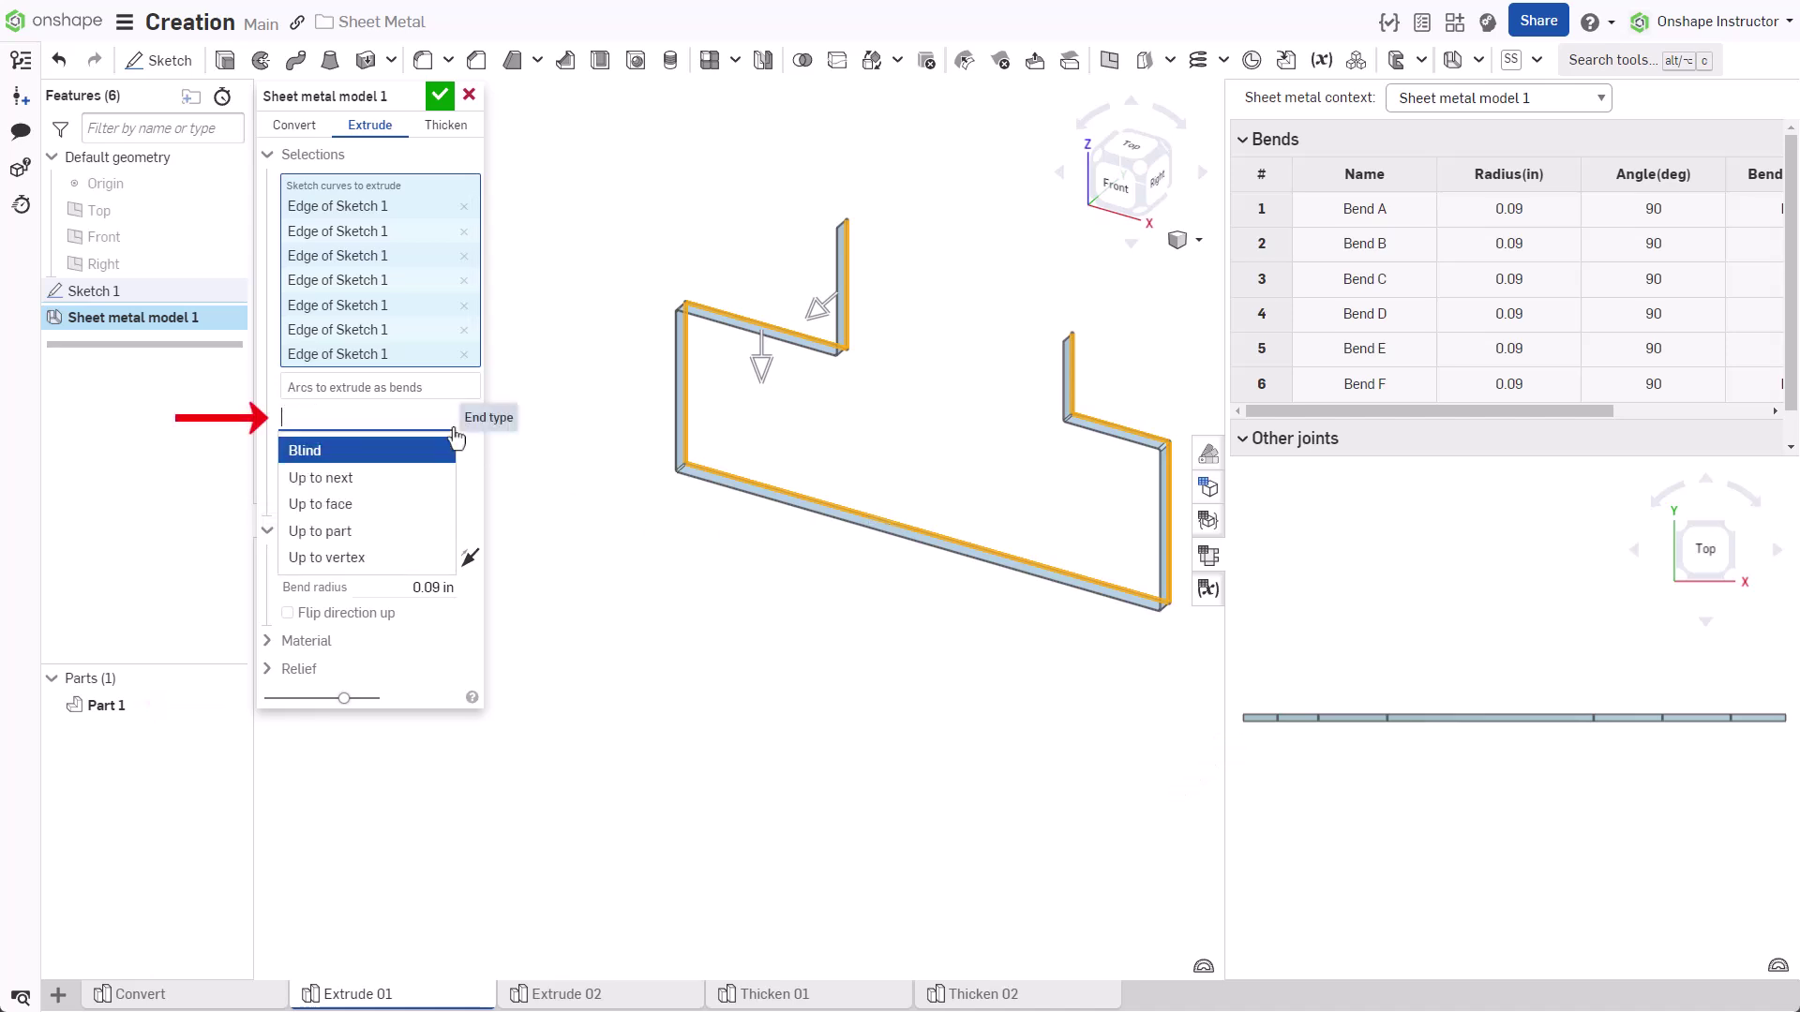
click(505, 458)
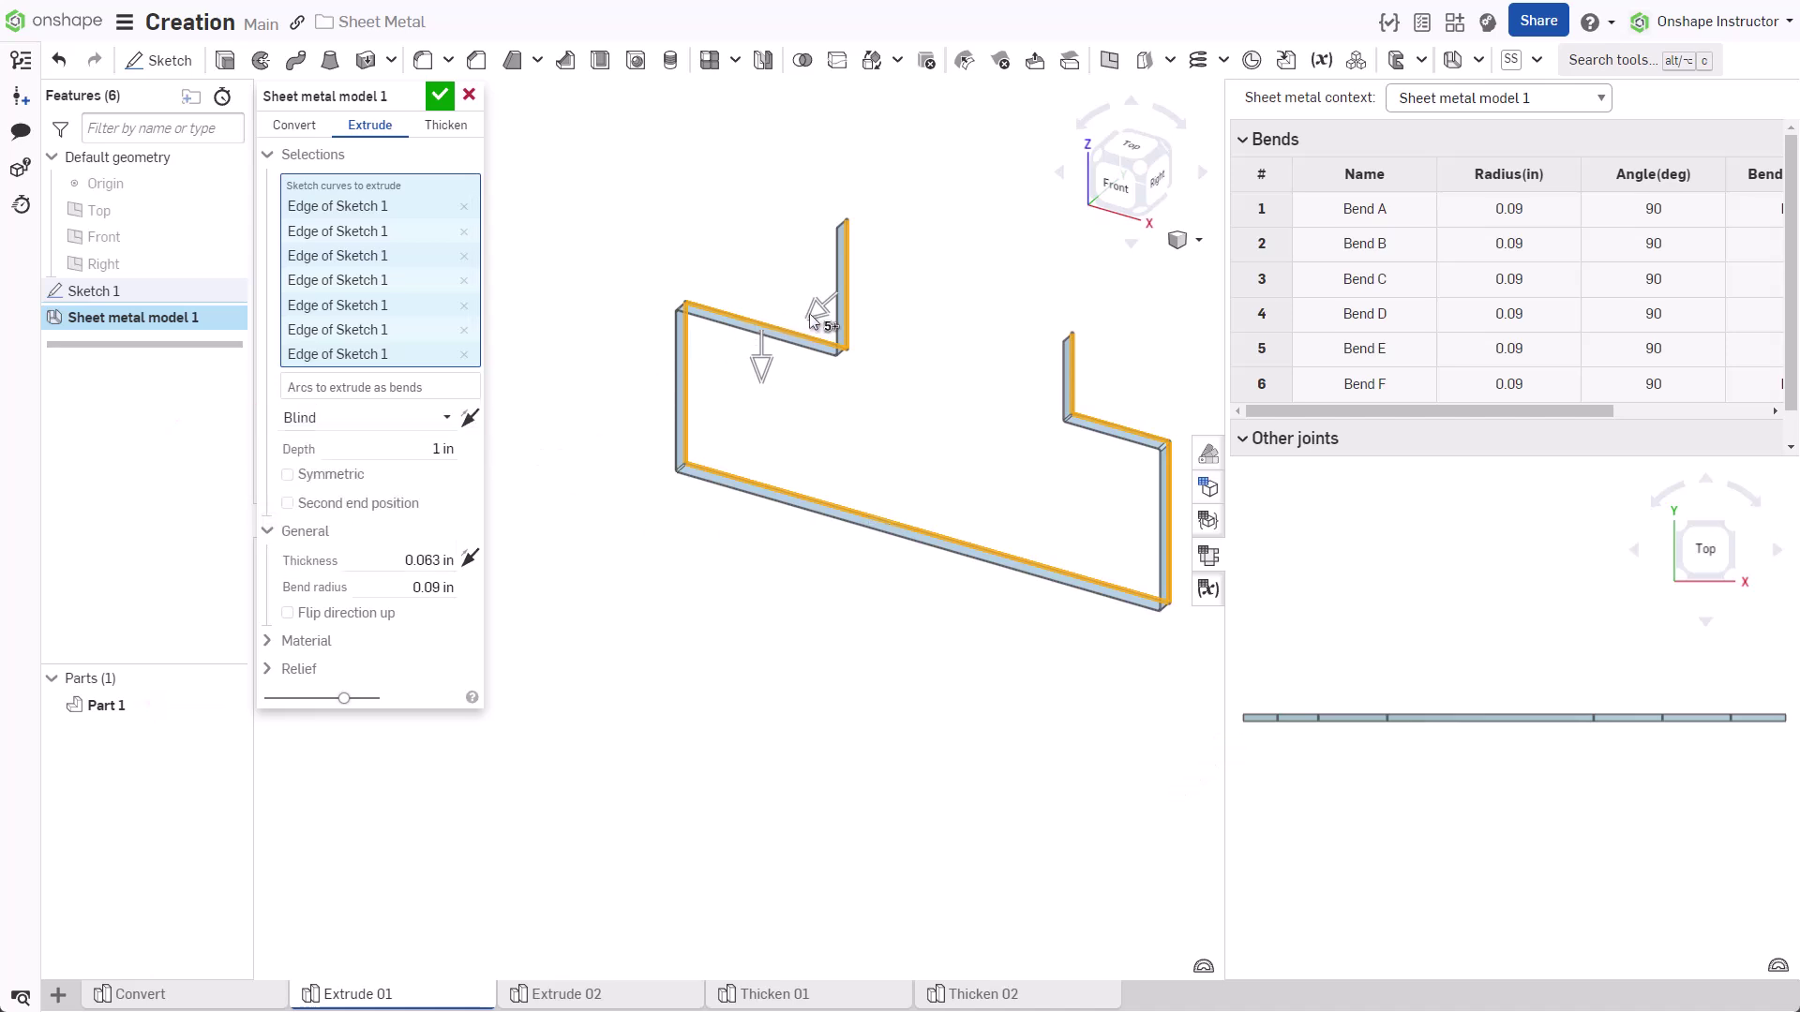
drag(818, 309, 614, 344)
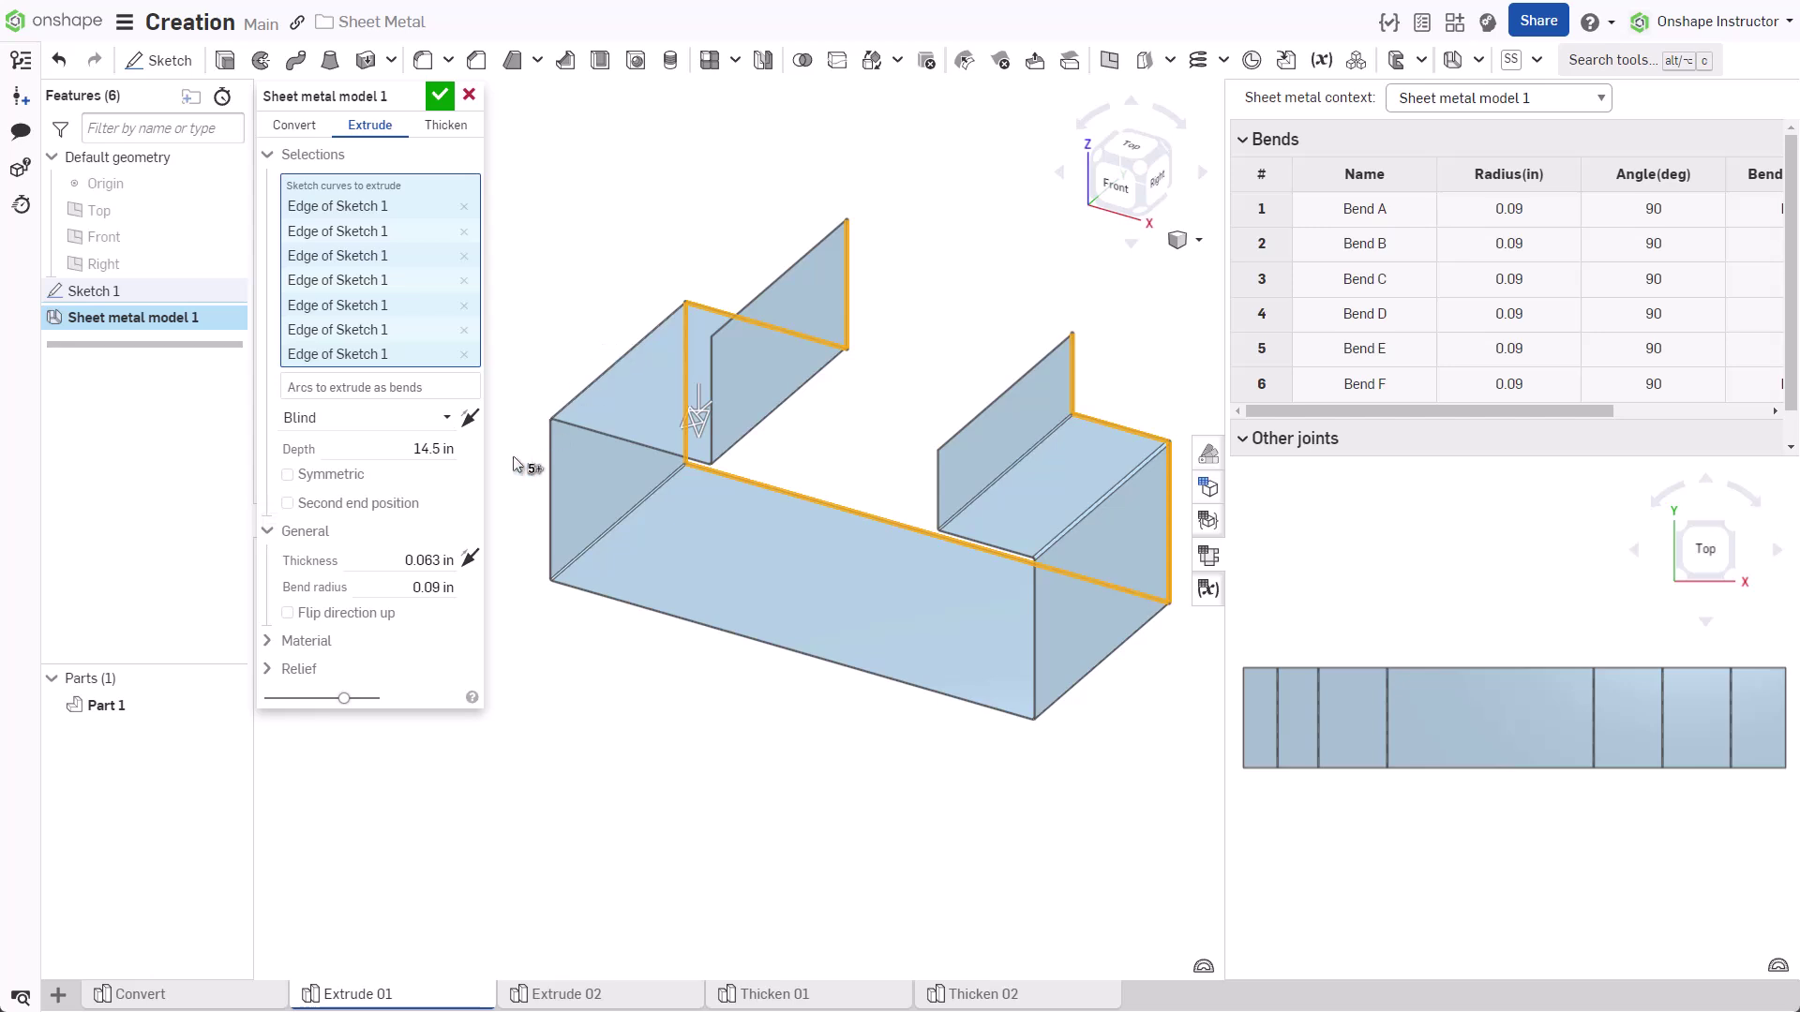
- Add a Blind second end position with a depth of about 13.9 in and accept the sheet metal extrude
click(398, 503)
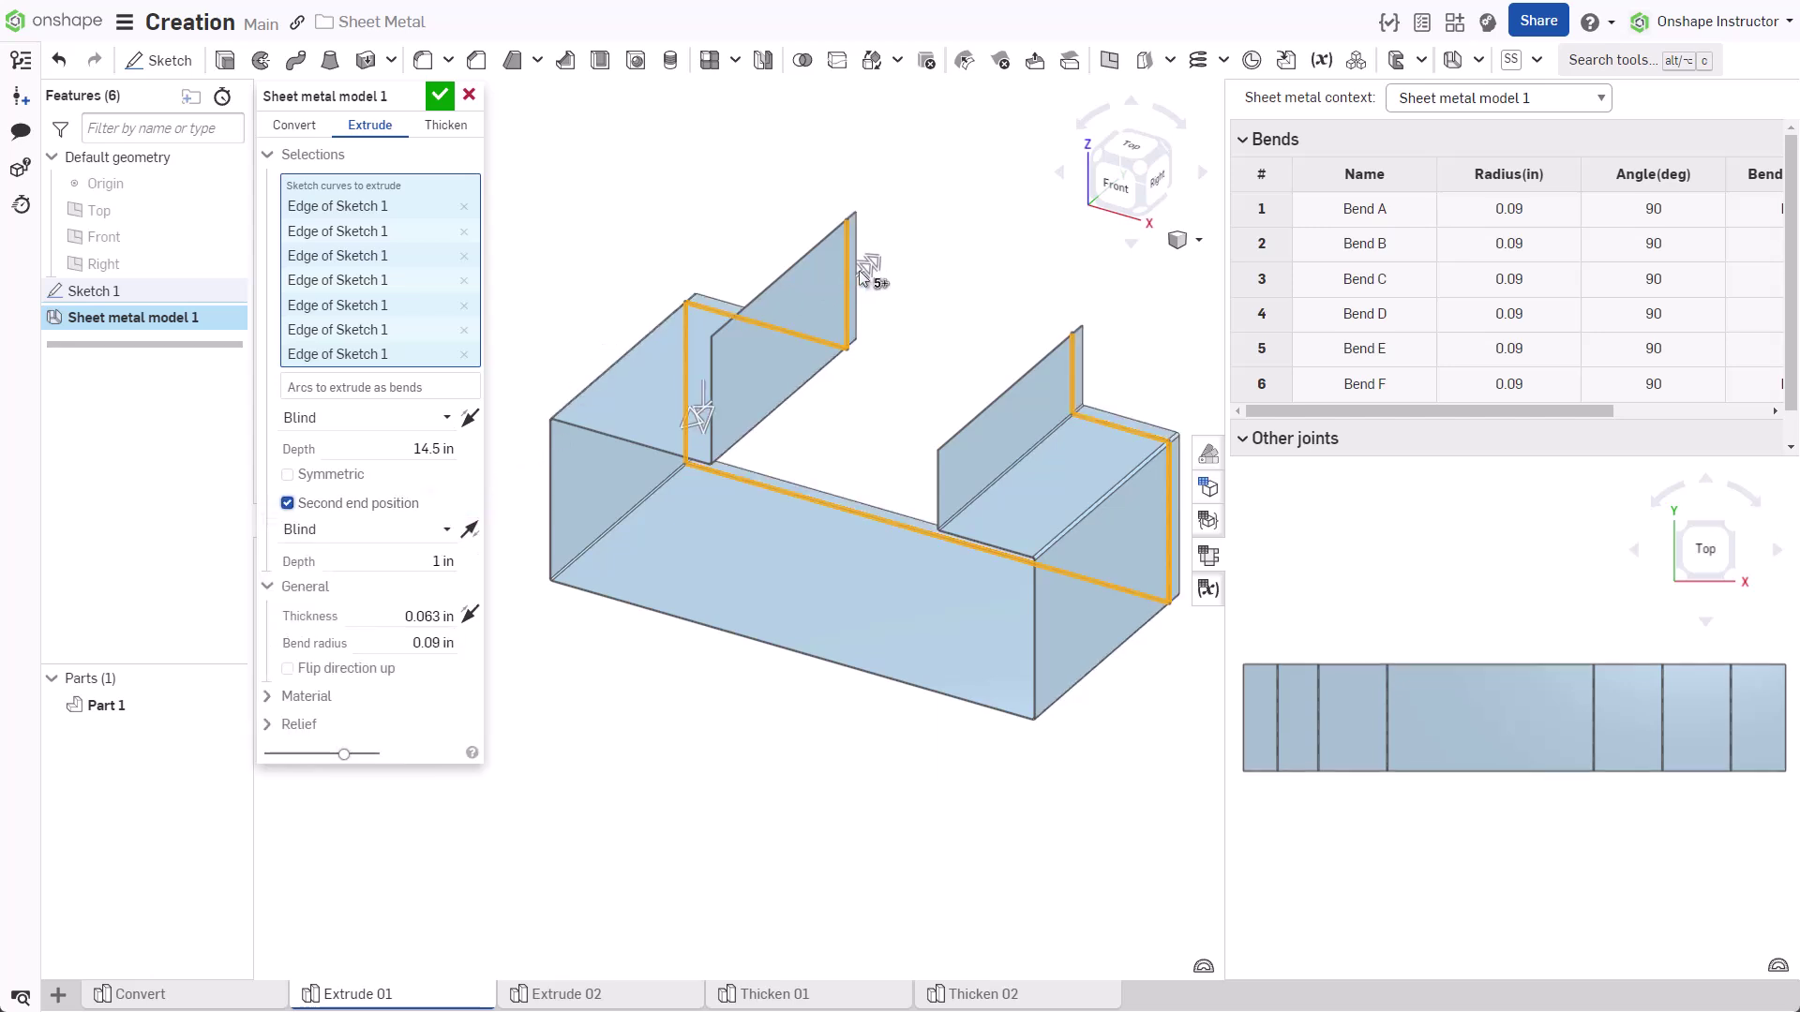
drag(867, 269, 1022, 213)
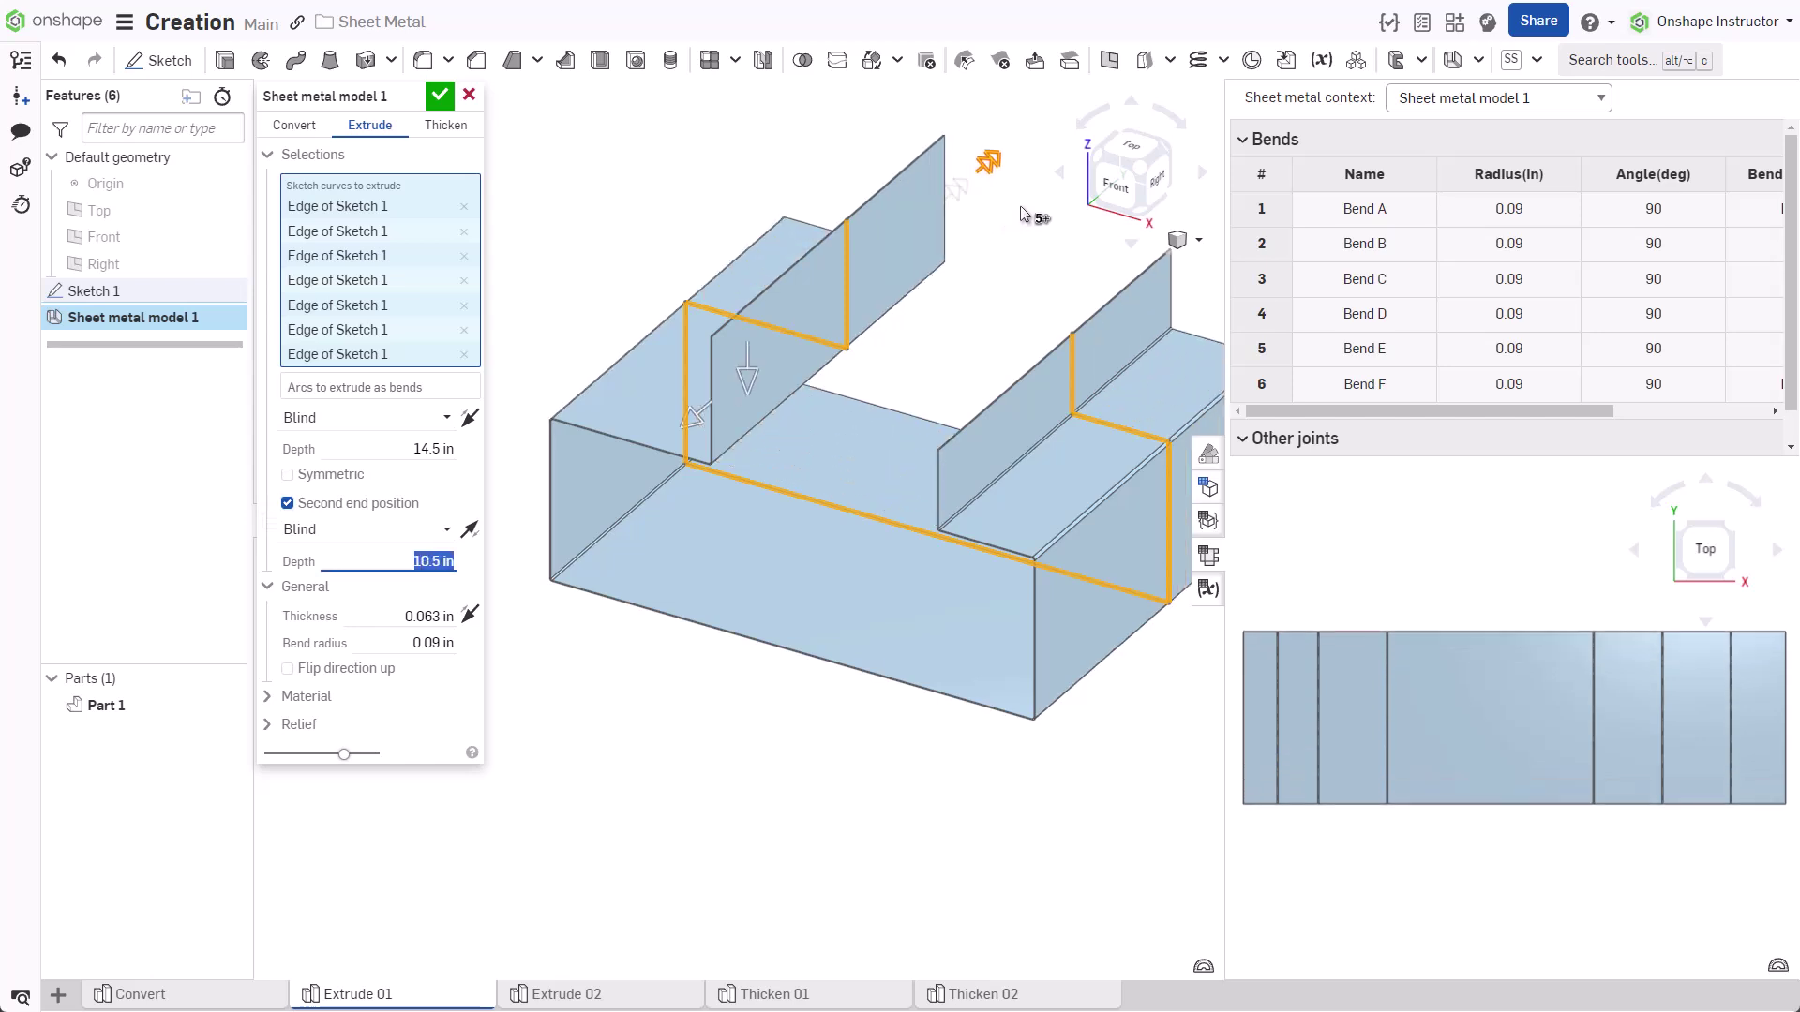
click(671, 215)
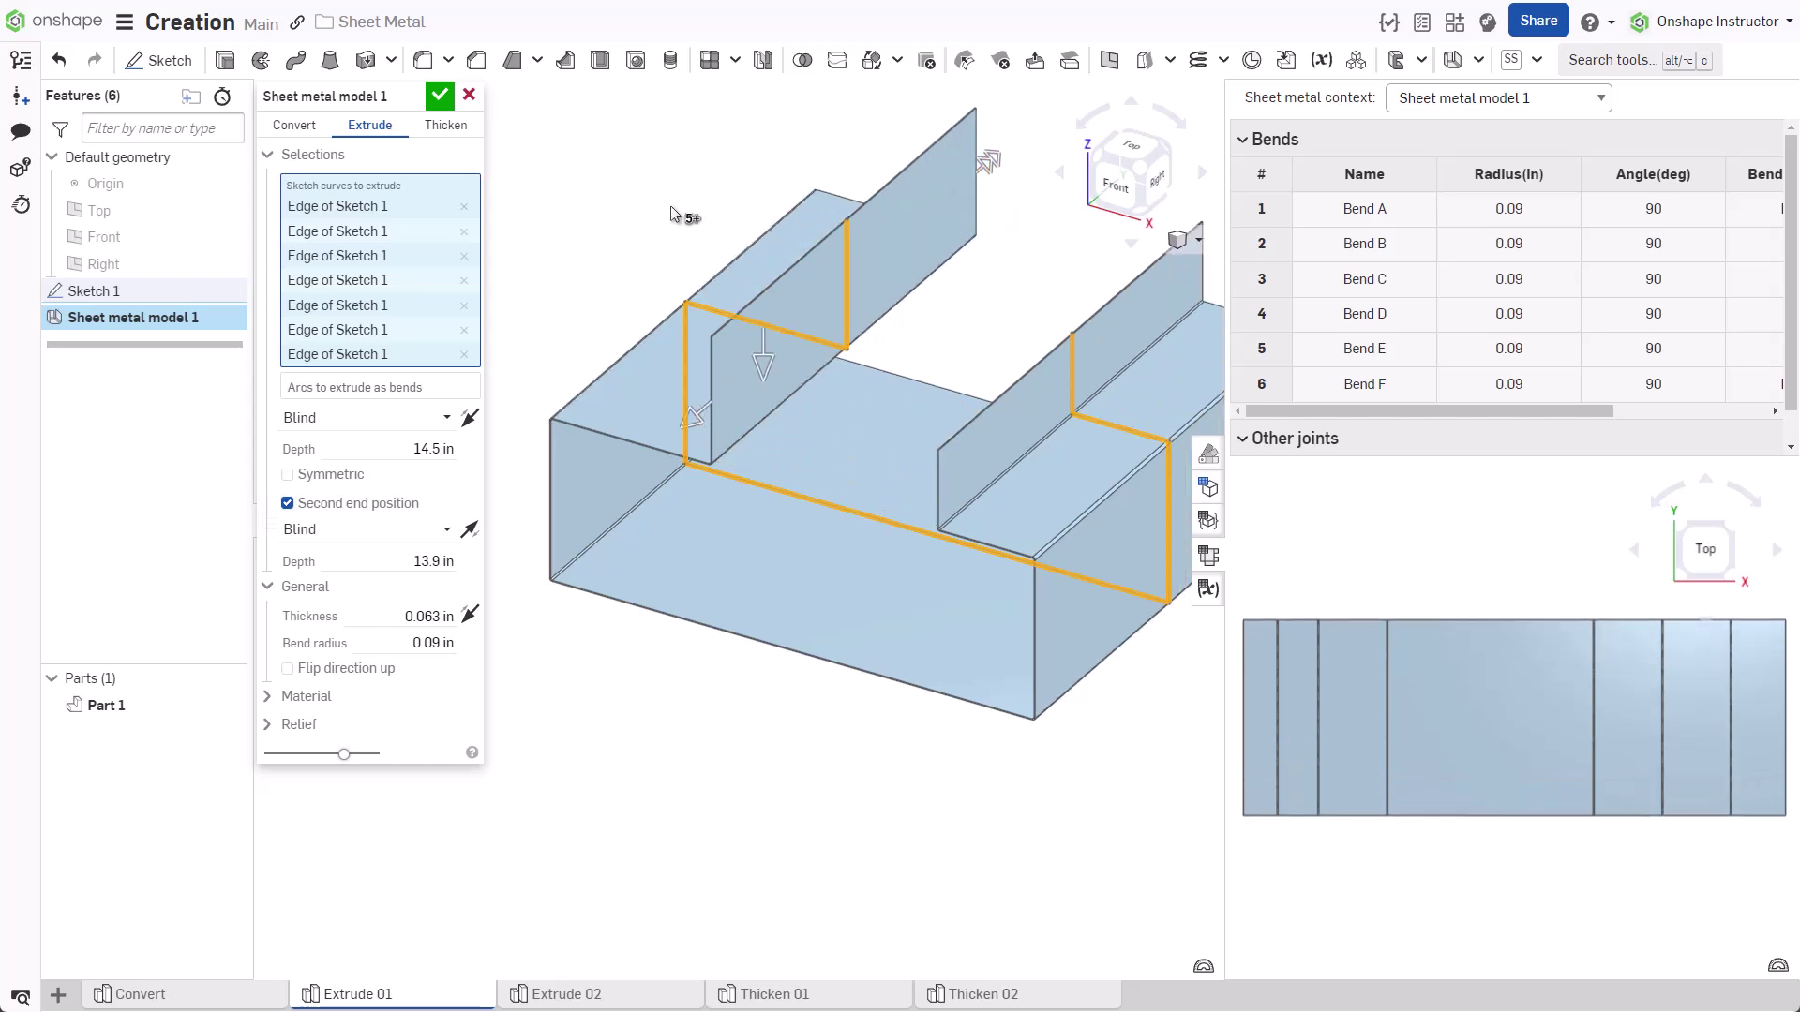
click(270, 696)
click(267, 827)
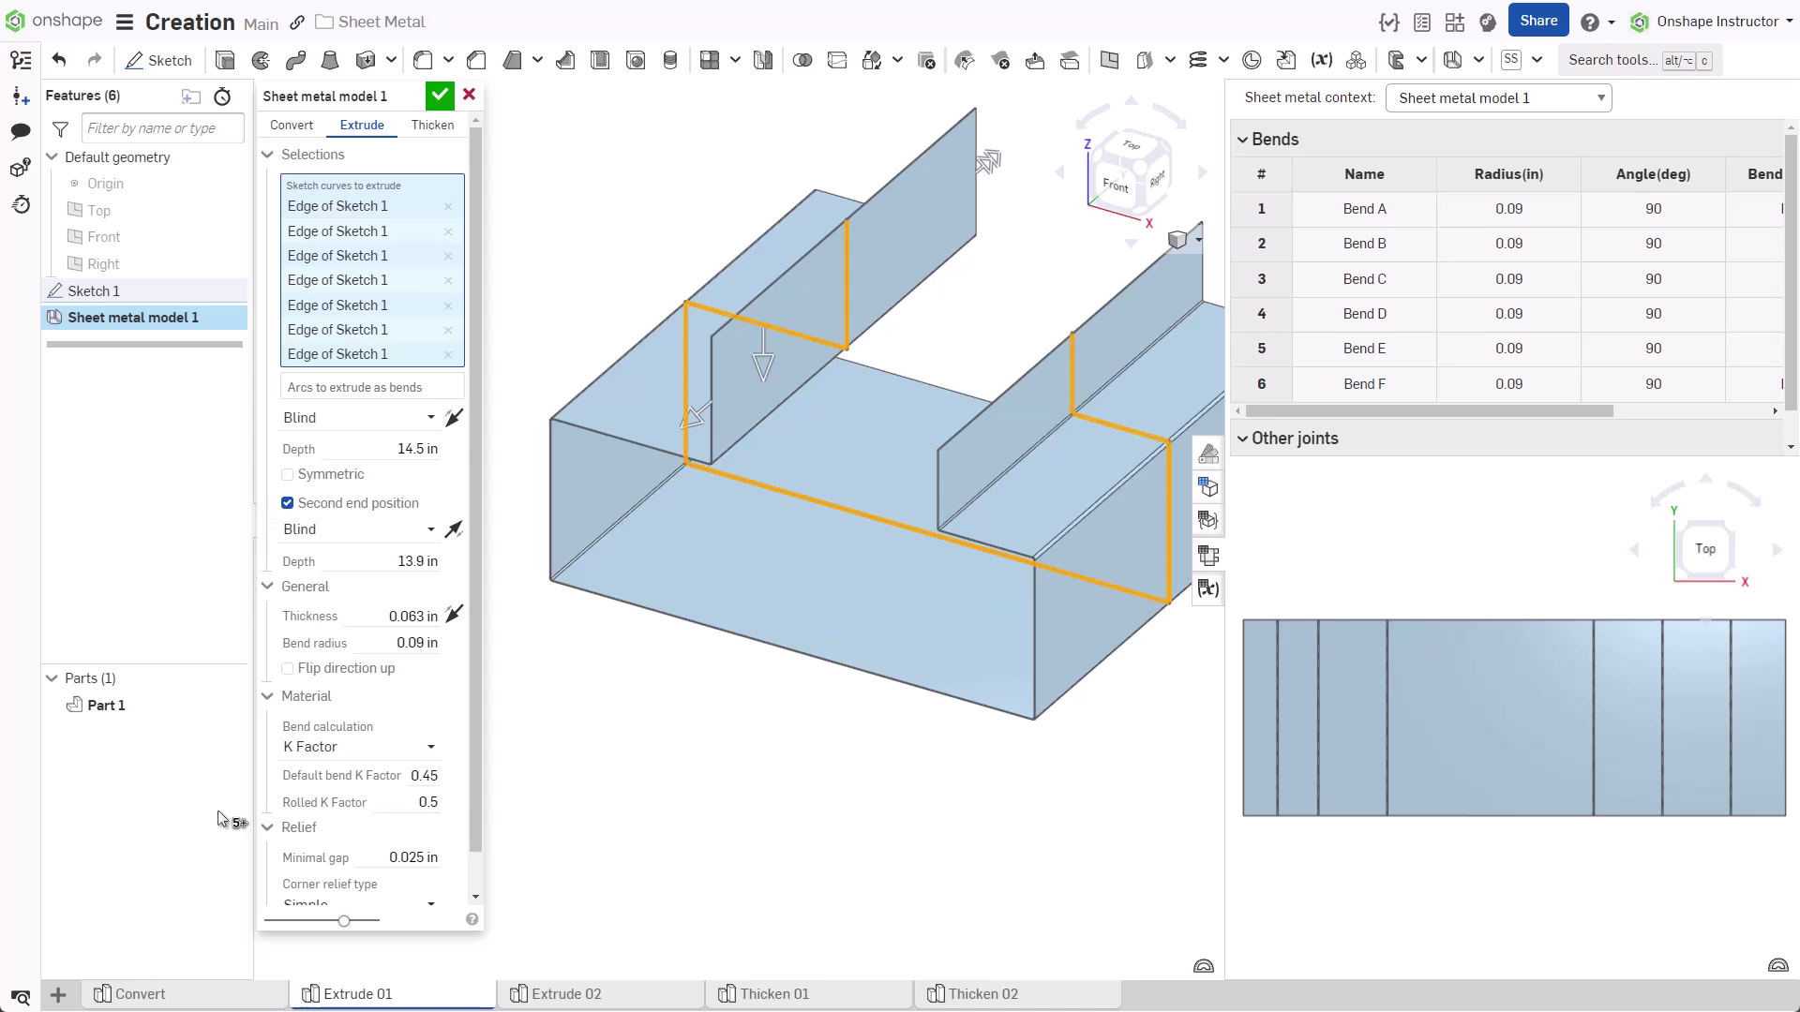
key(Return)
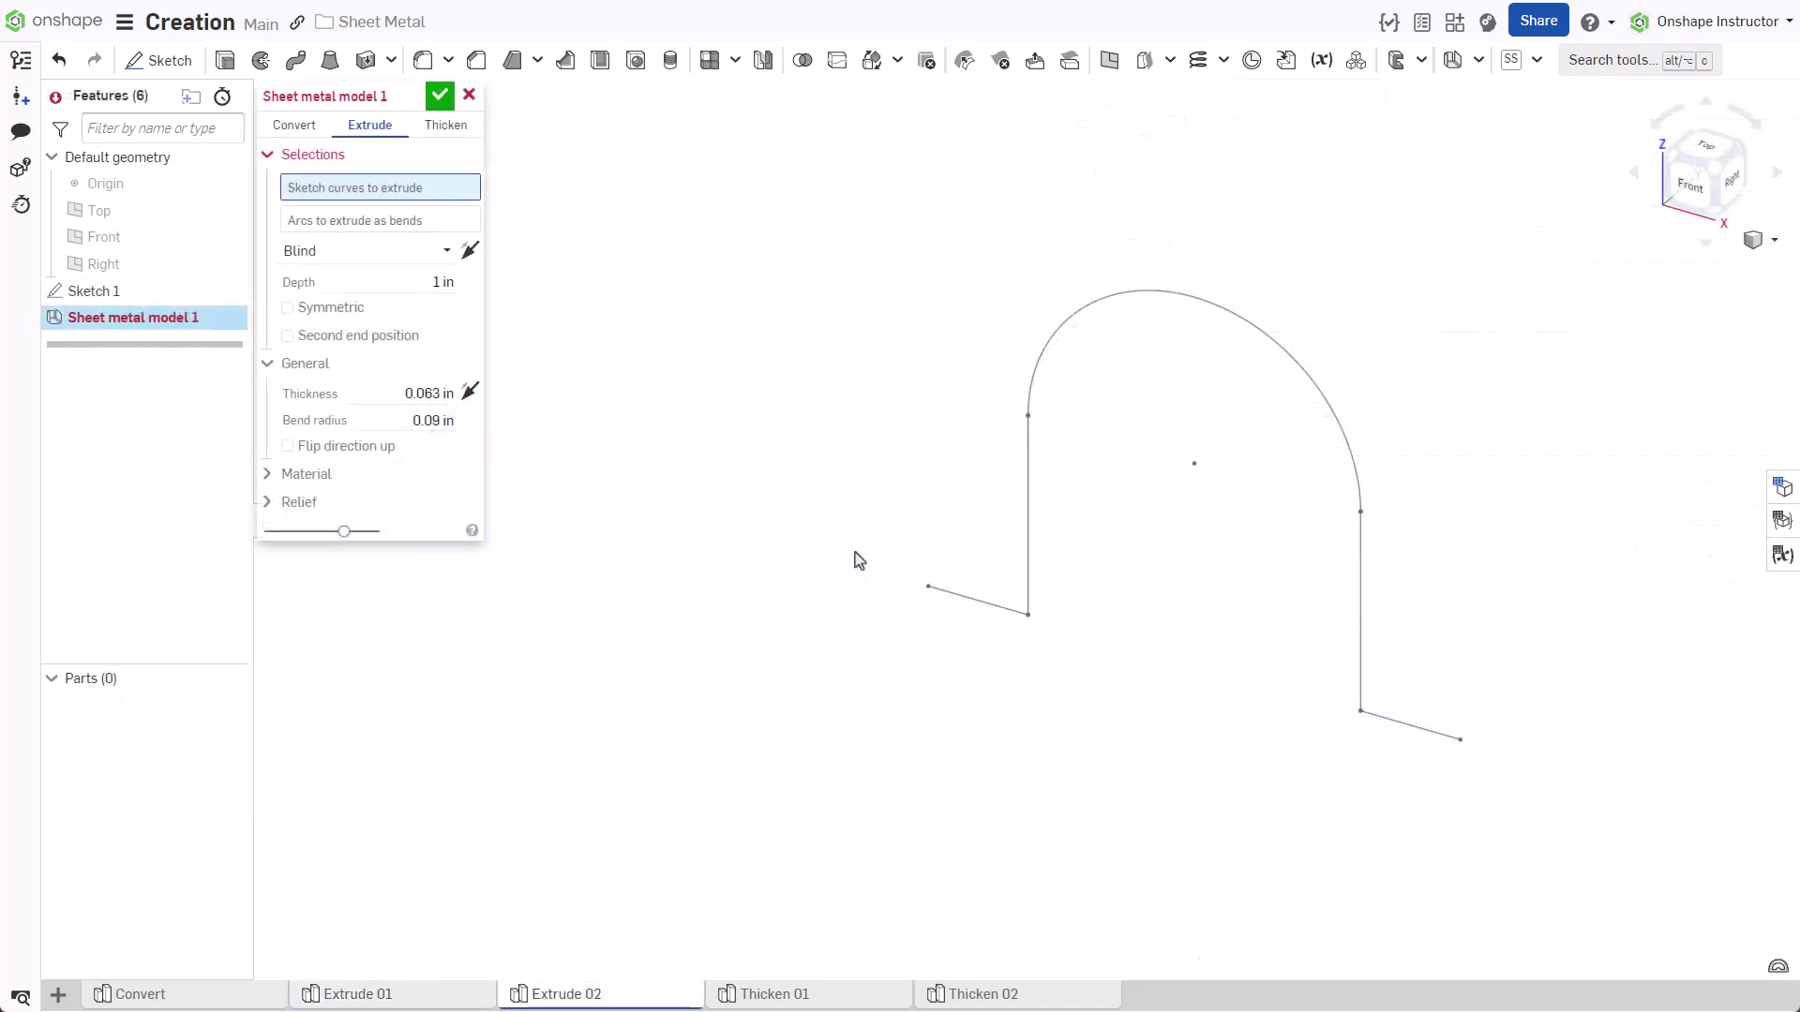
- Extrude the four lines and the arc of the arch-shaped profile as sheet metal to a depth of about 3.75 in
click(940, 595)
click(637, 514)
click(655, 398)
click(956, 699)
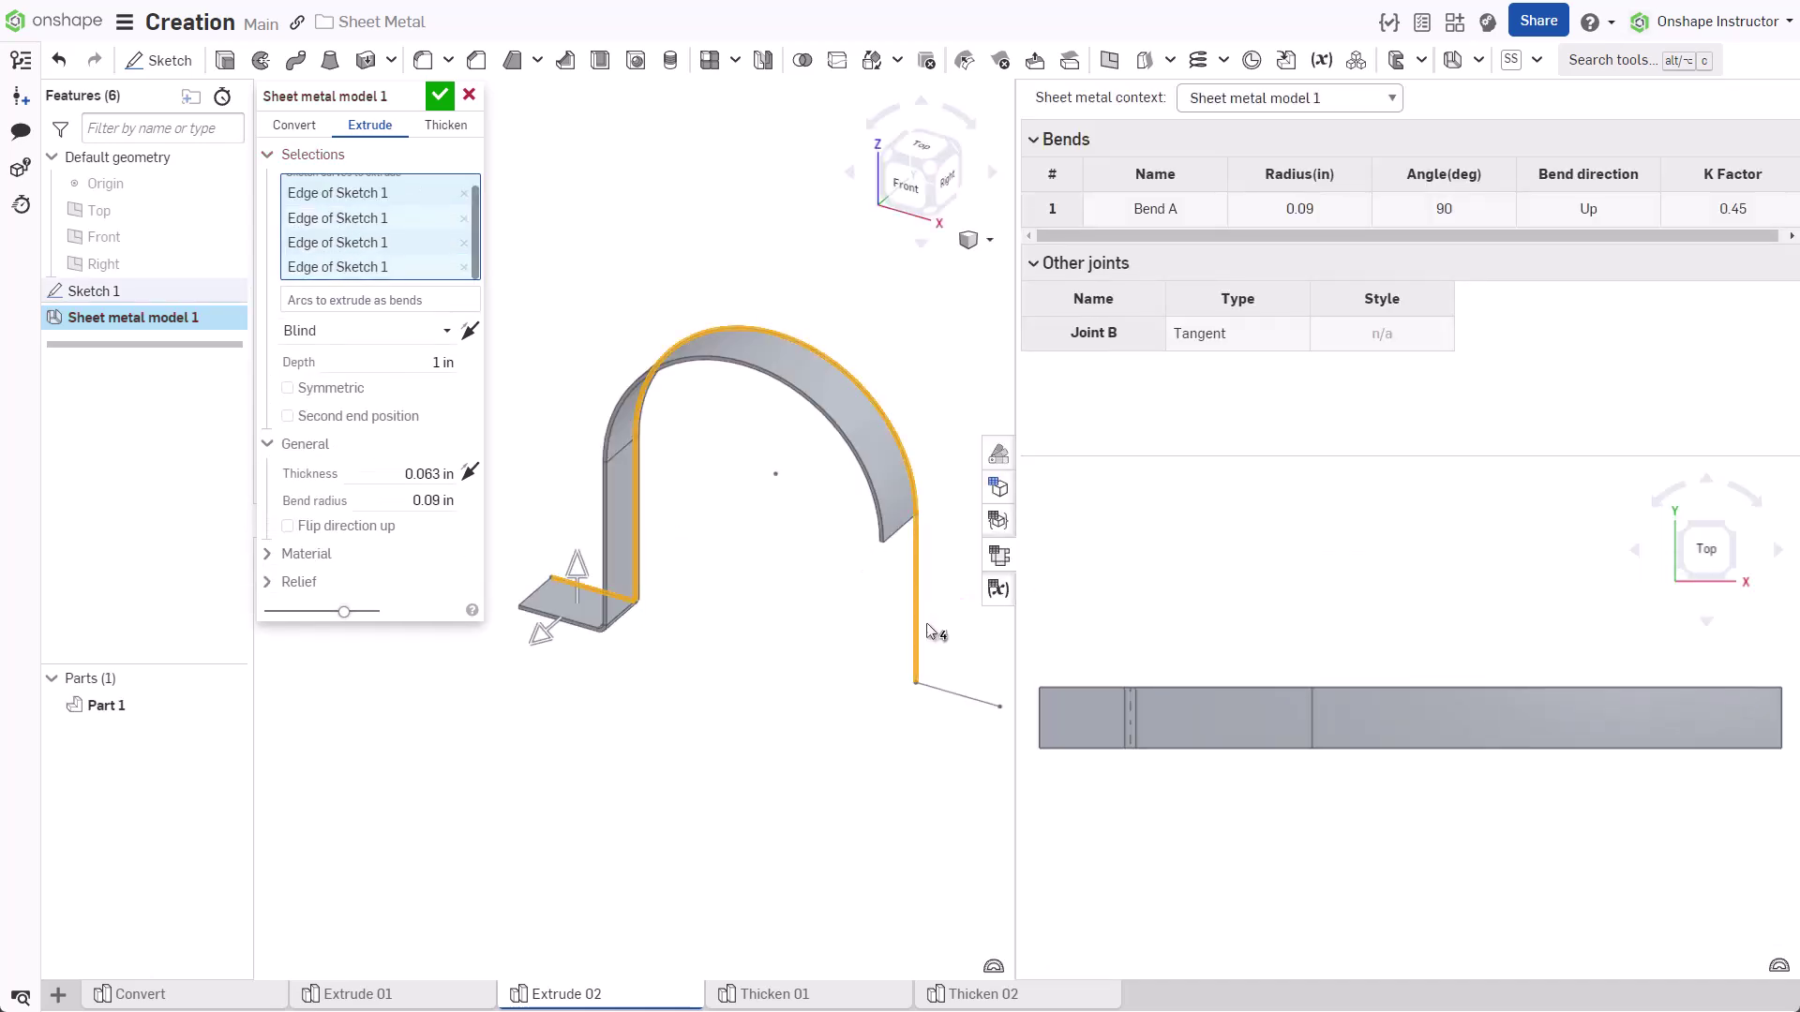
click(594, 589)
drag(541, 634, 458, 718)
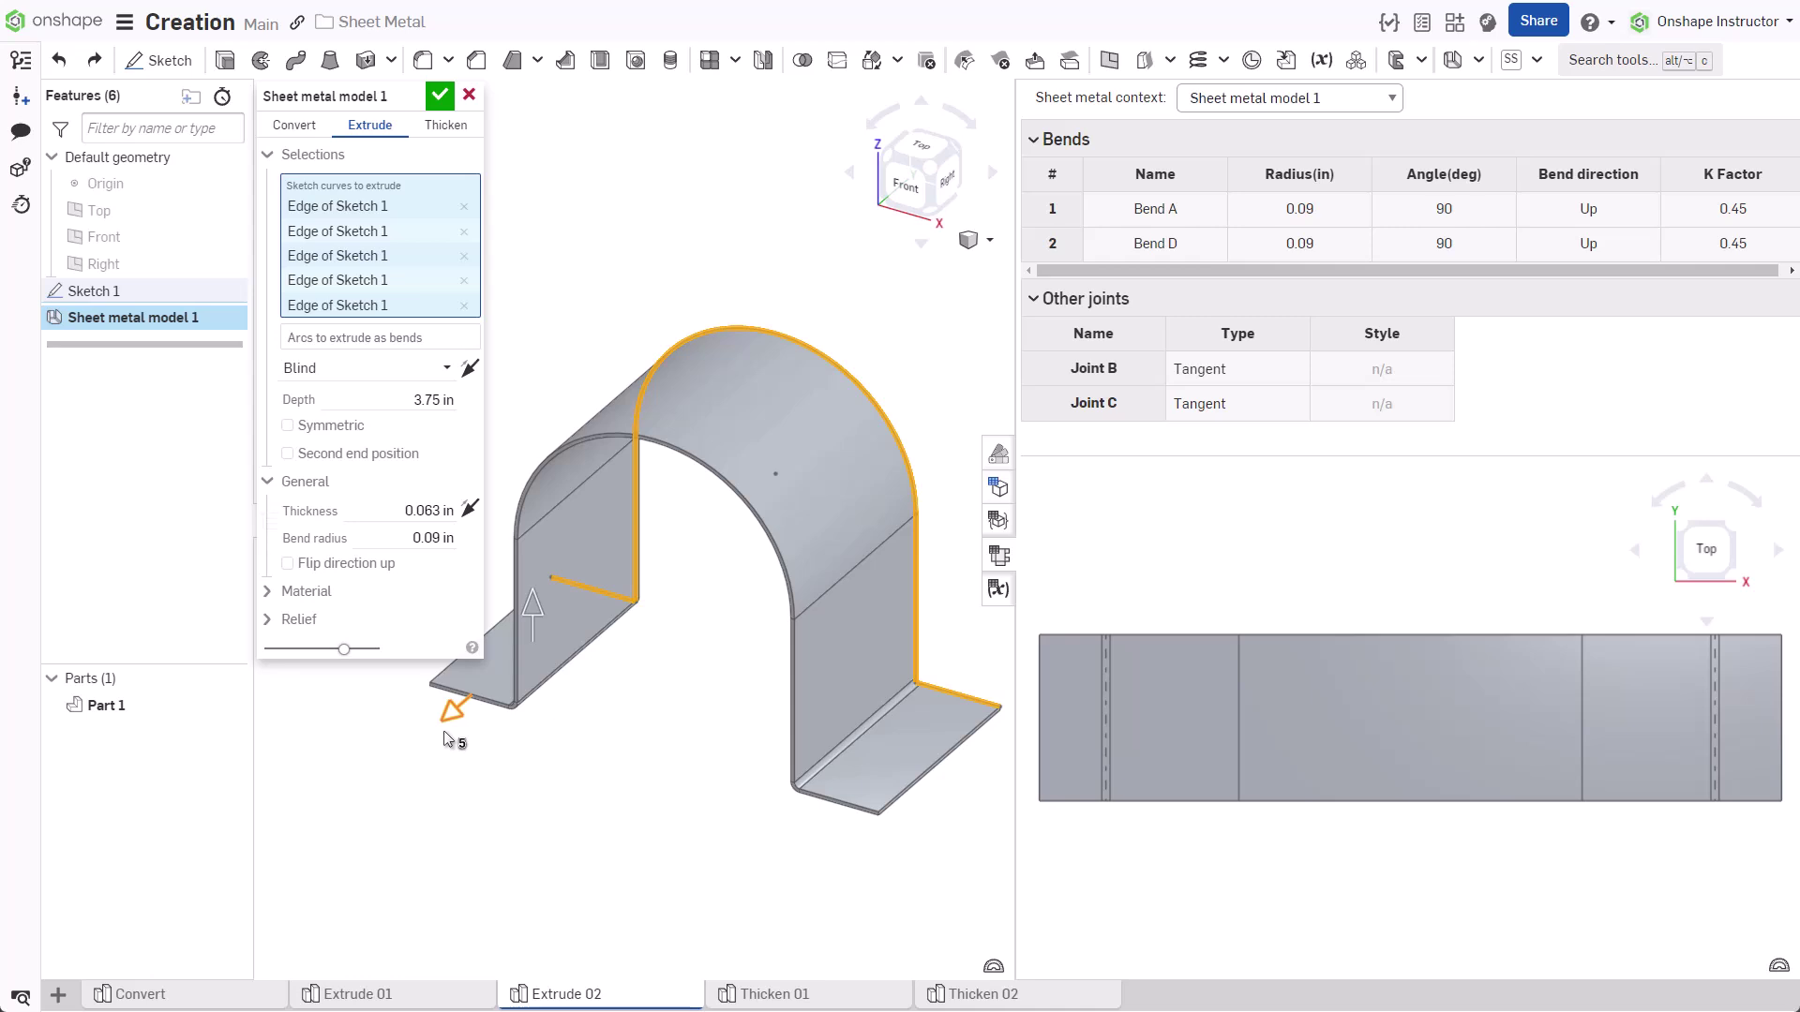
- Set the profile's large arc to extrude as a bend and accept the arch-shaped sheet metal extrude
click(433, 343)
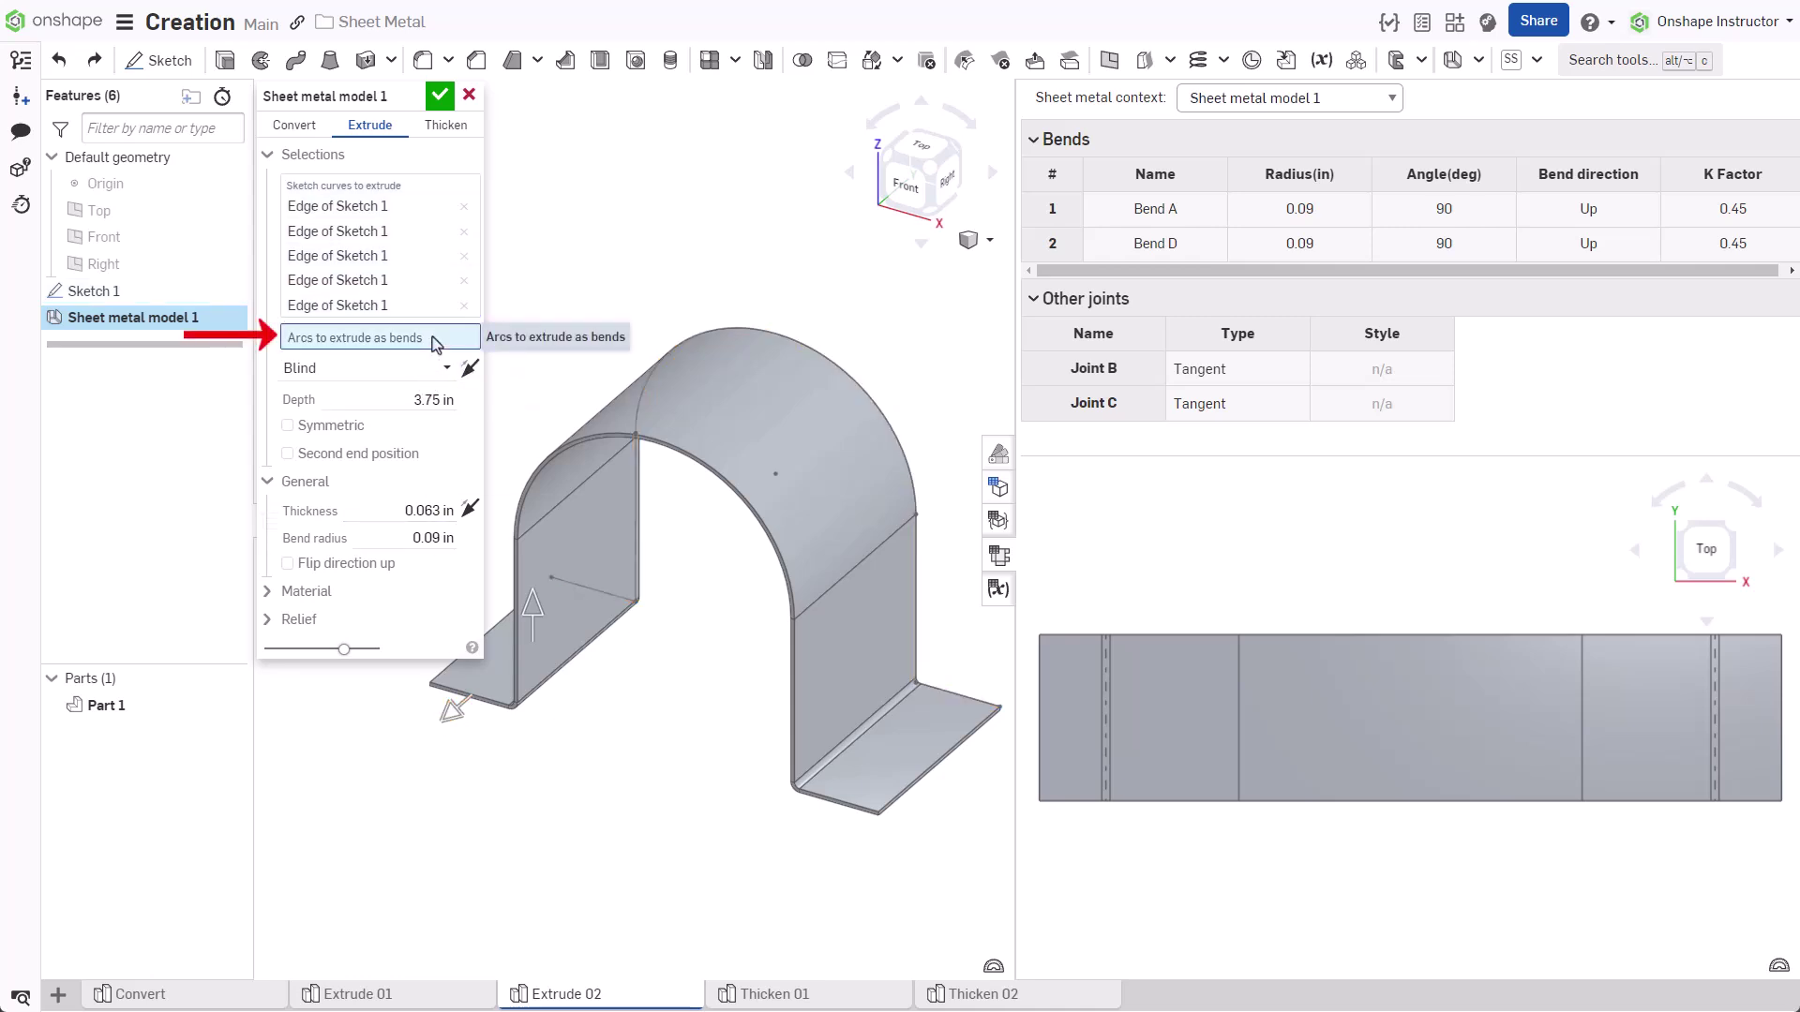
click(715, 331)
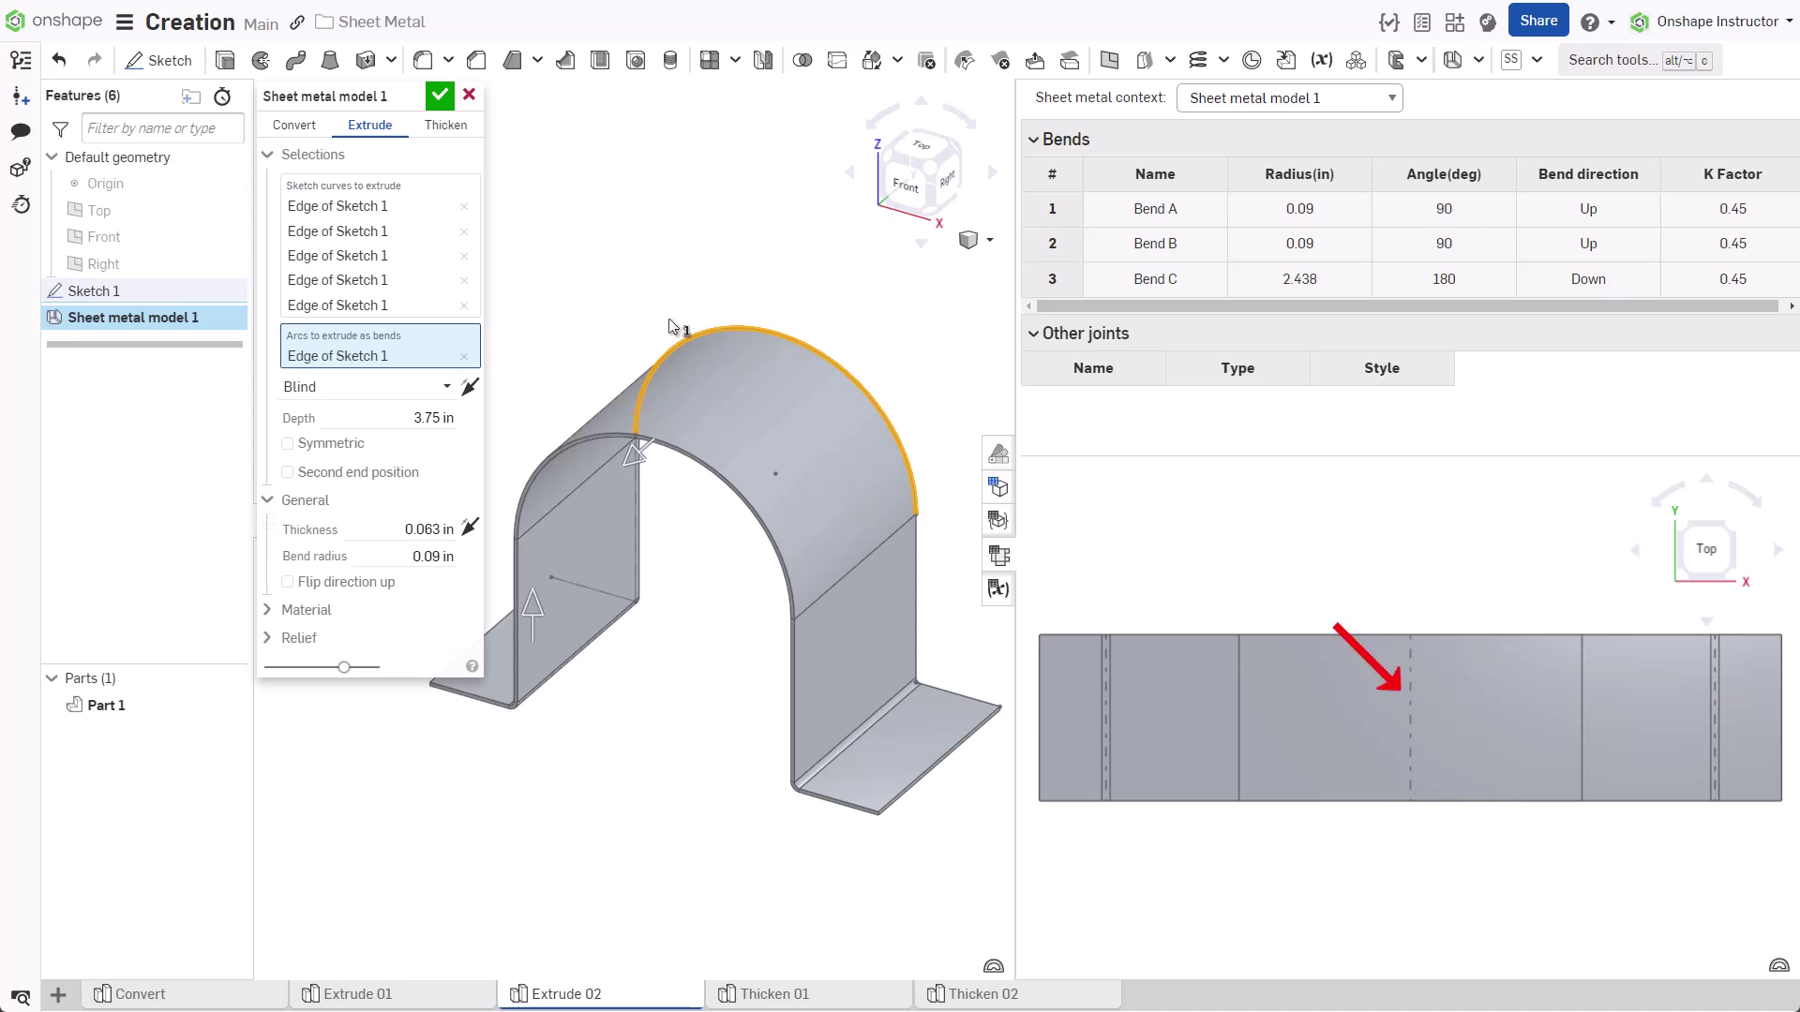
key(Return)
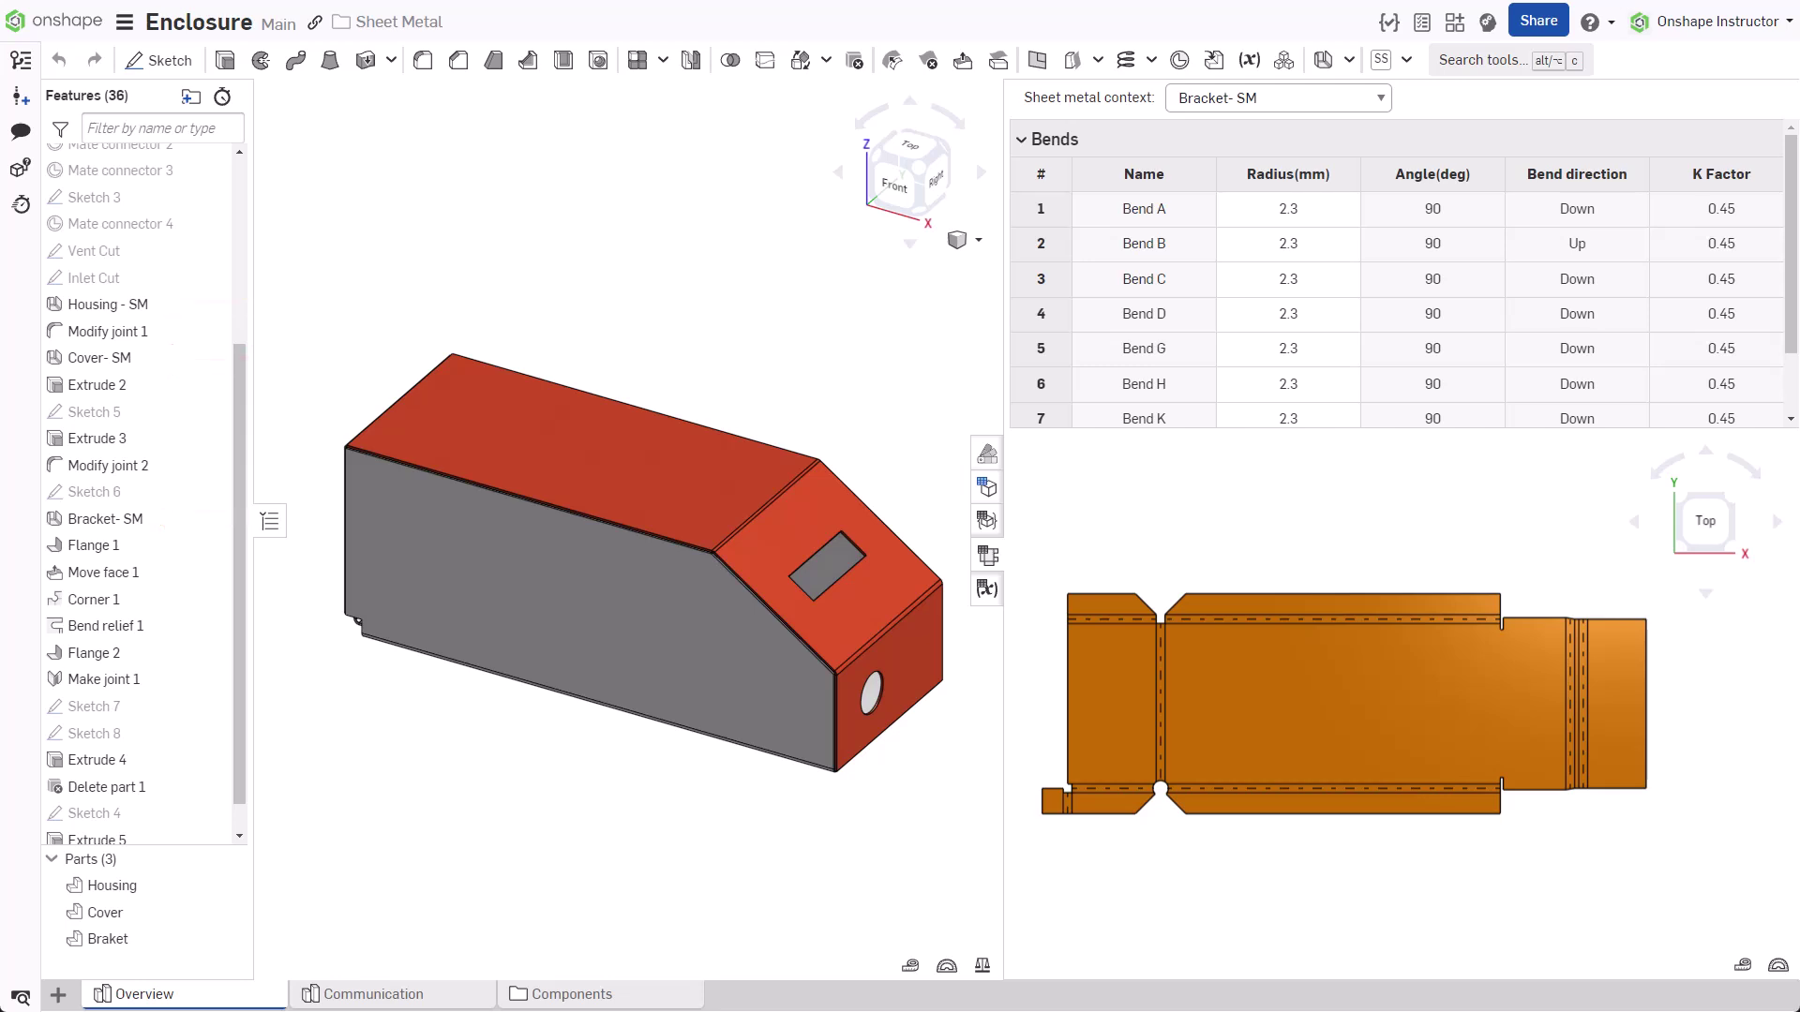
click(1277, 97)
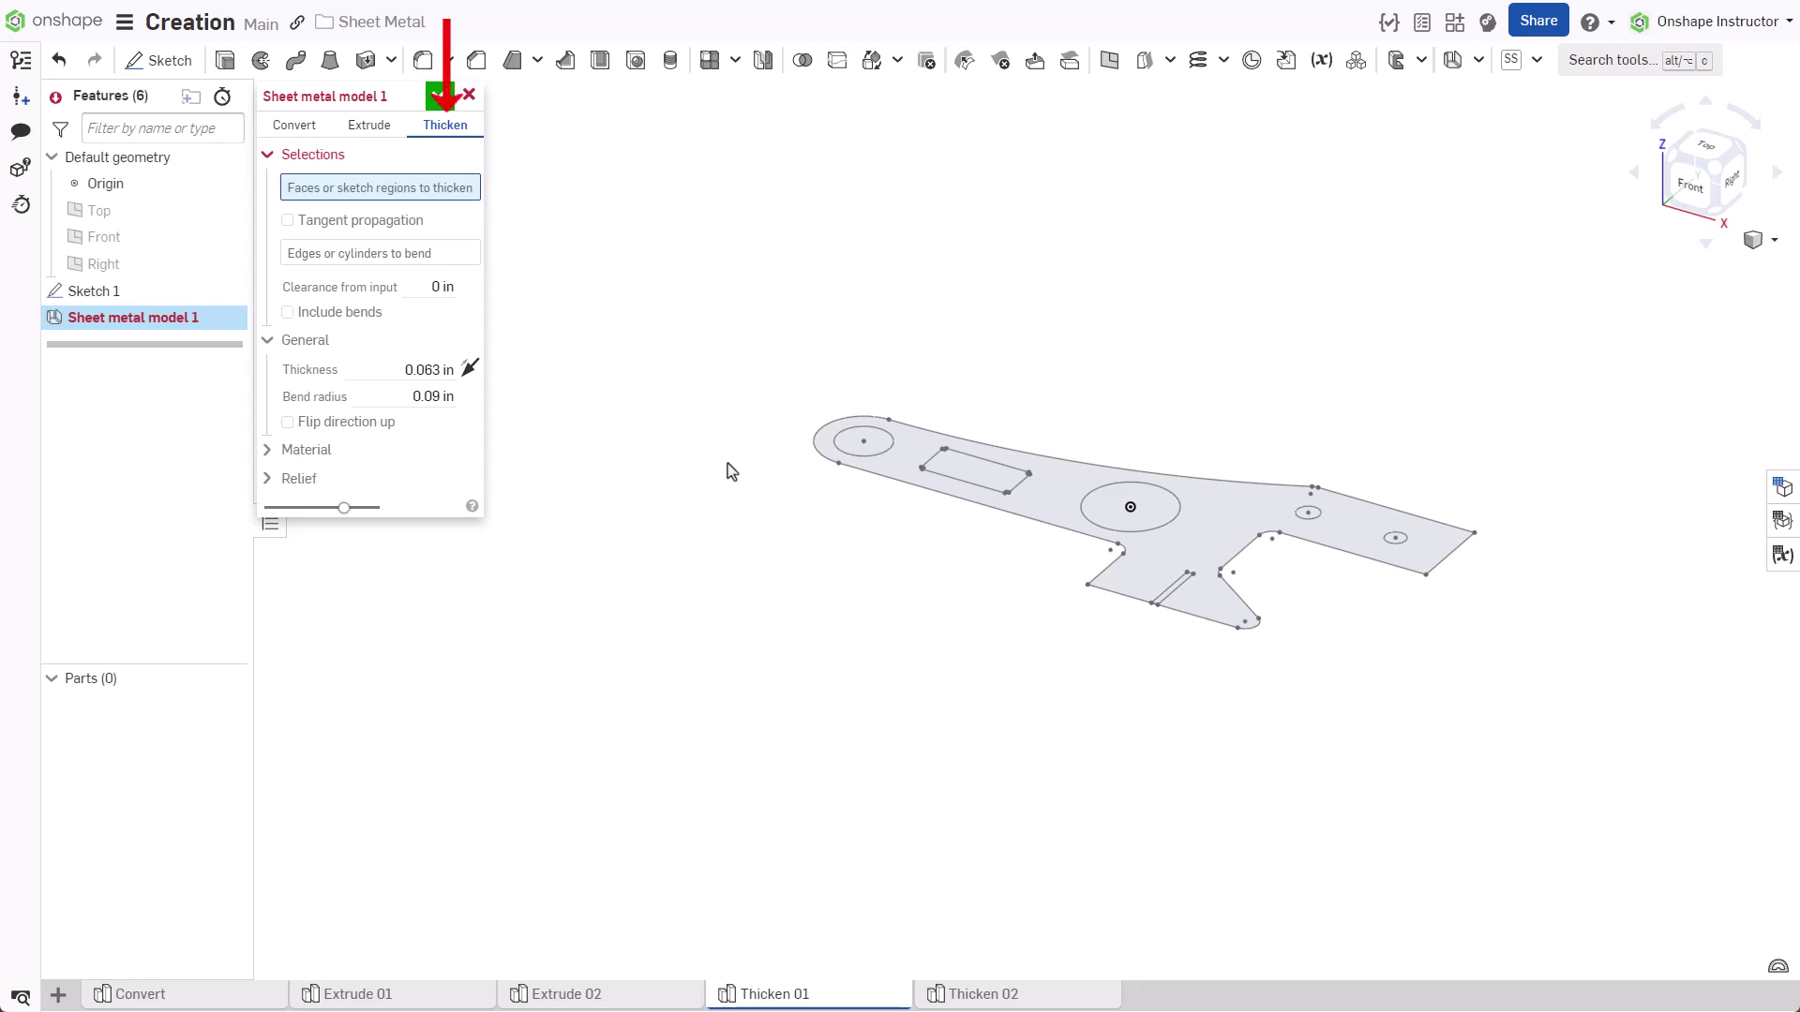
- Thicken the main region of Sketch 1 together with its large circle and rectangle regions, and accept the sheet metal model
click(888, 477)
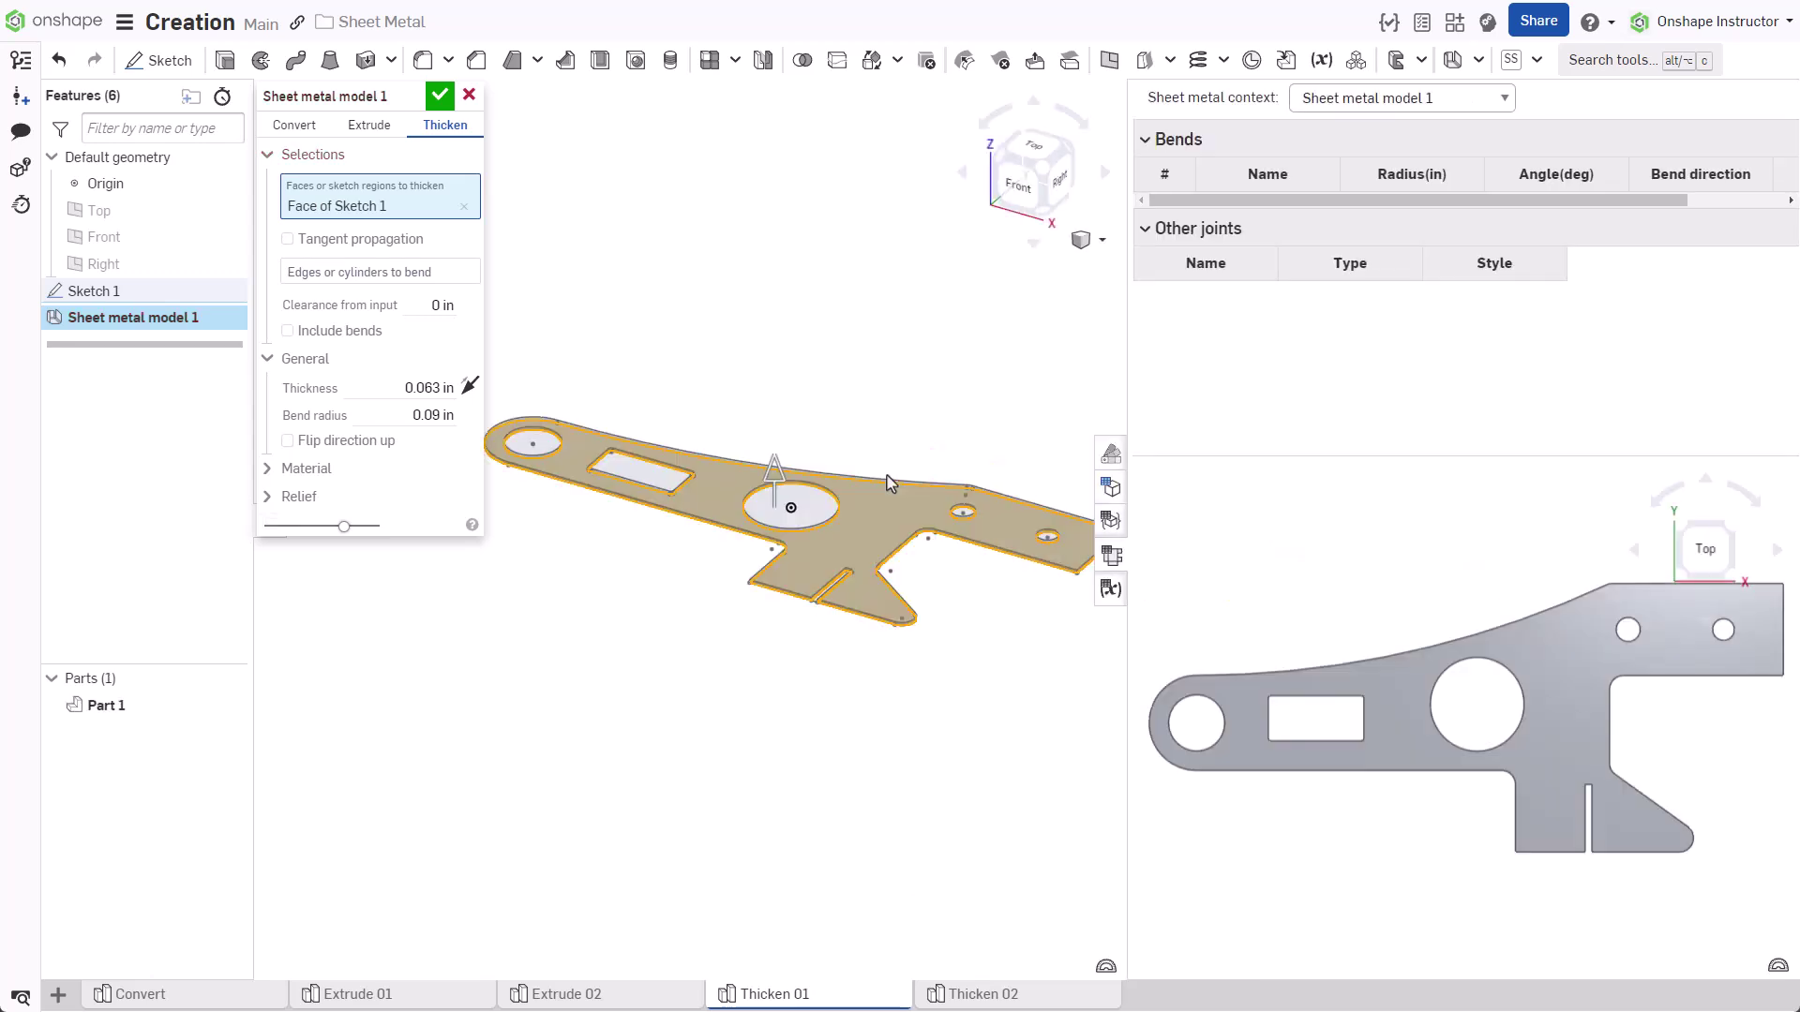
click(831, 516)
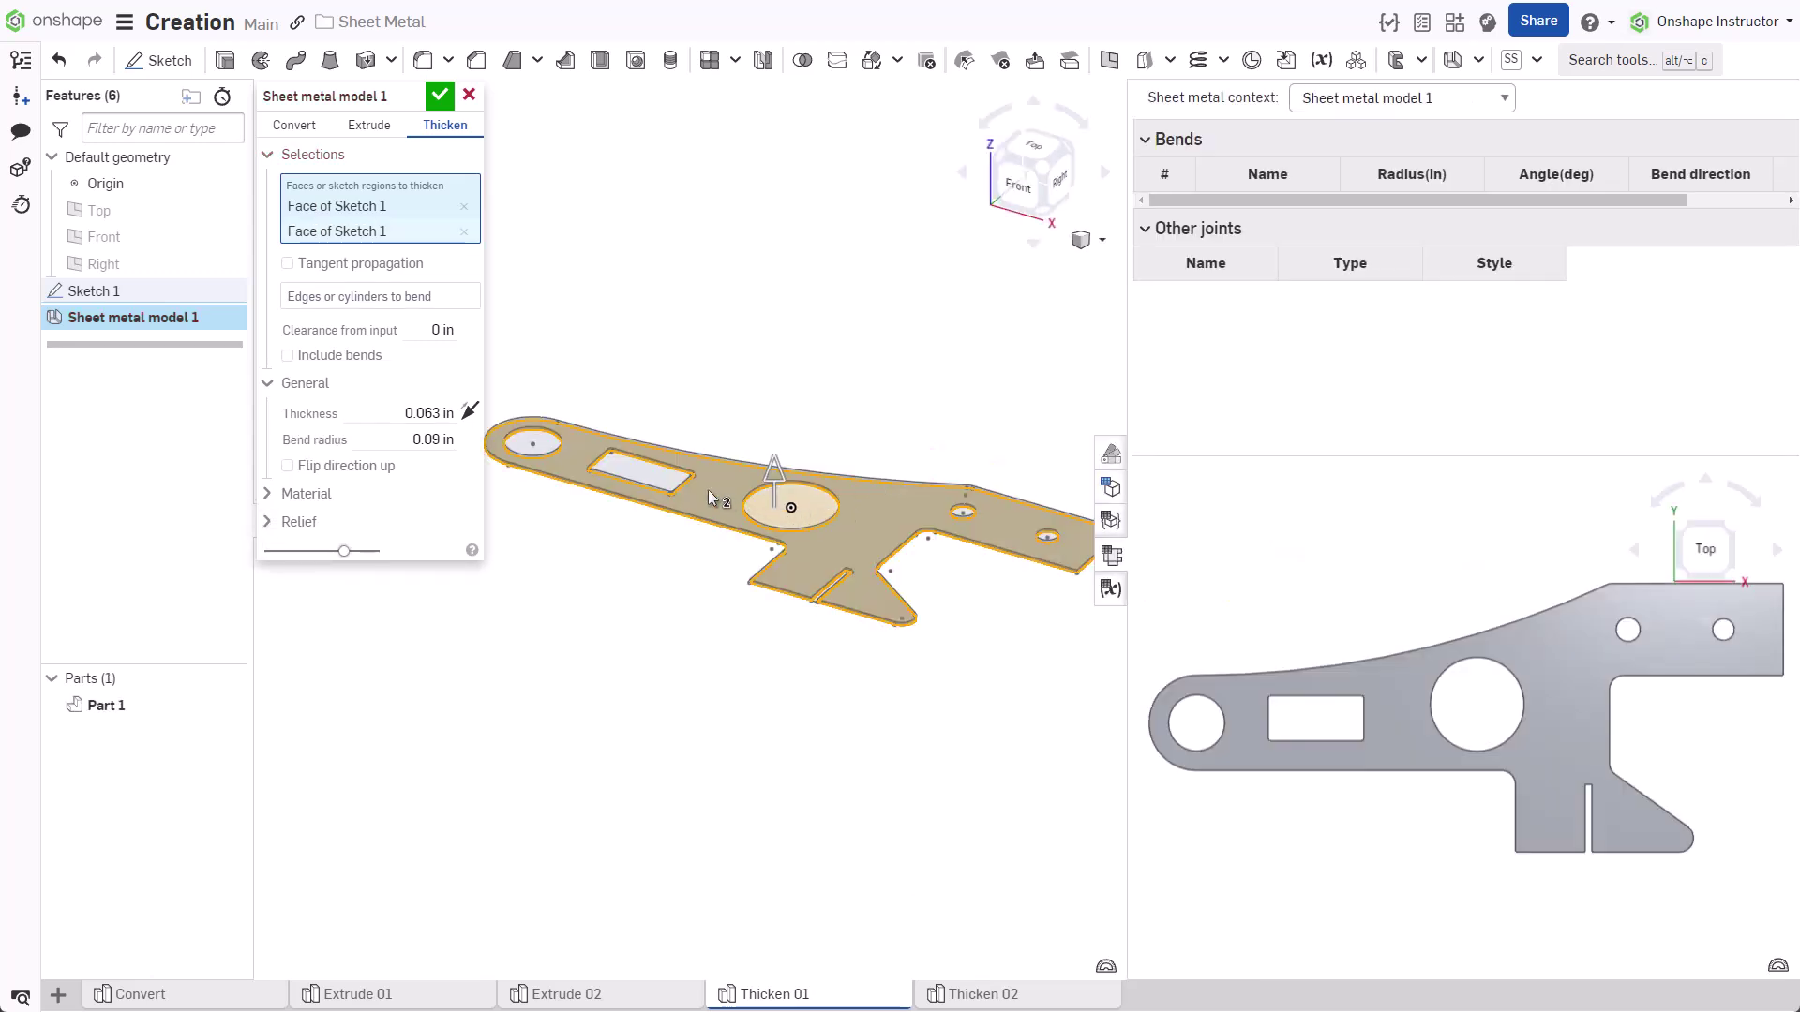
click(656, 478)
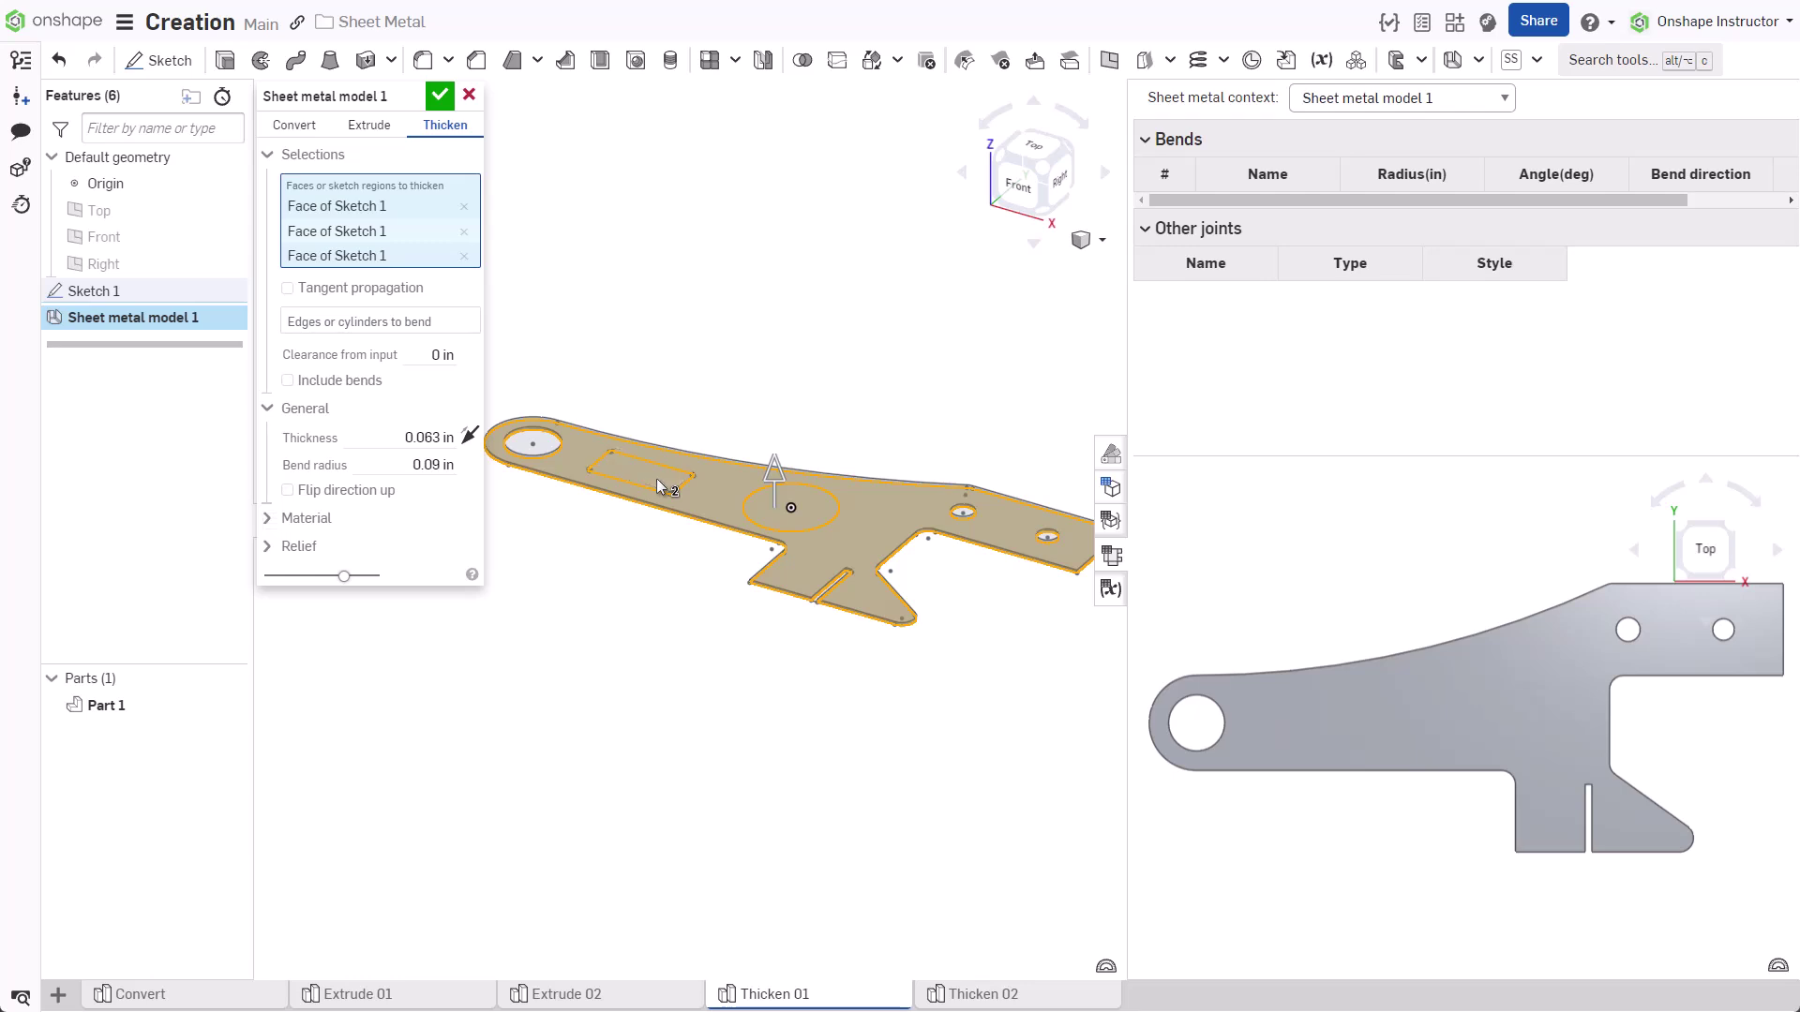
key(Return)
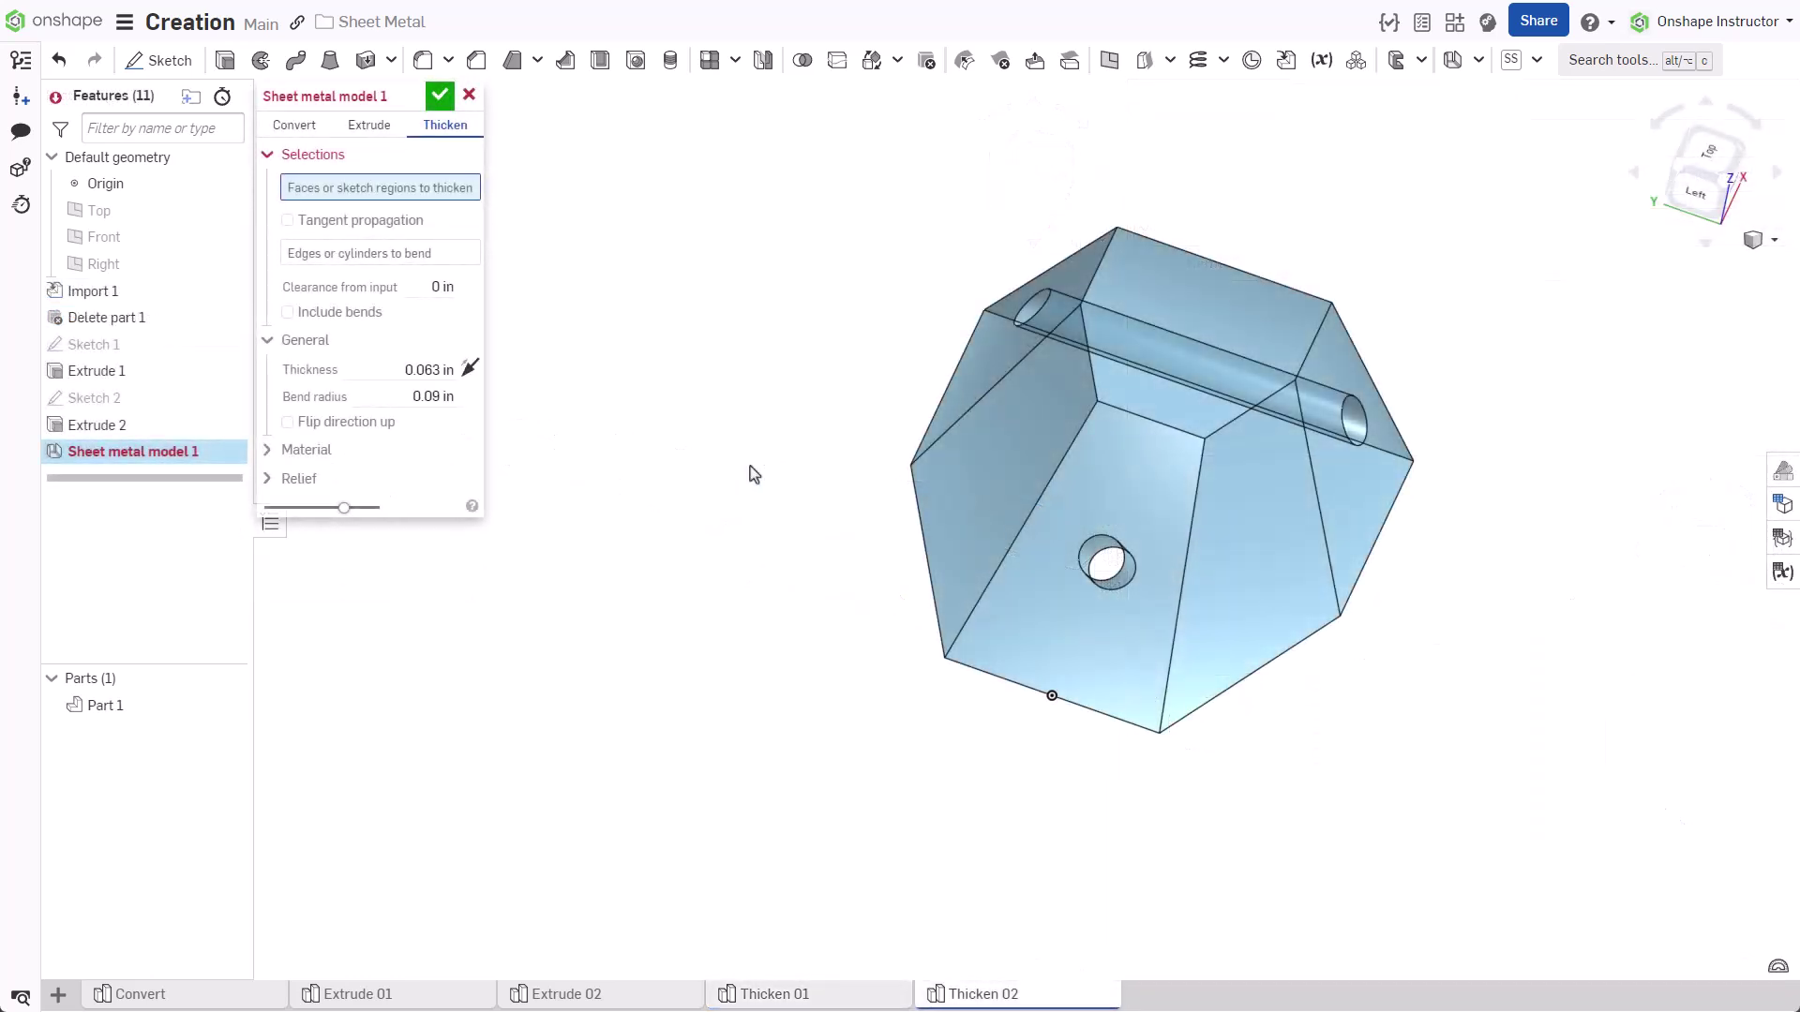
- Select five adjoining side faces of the blue imported part, including the three with holes, as the faces to thicken
click(1338, 515)
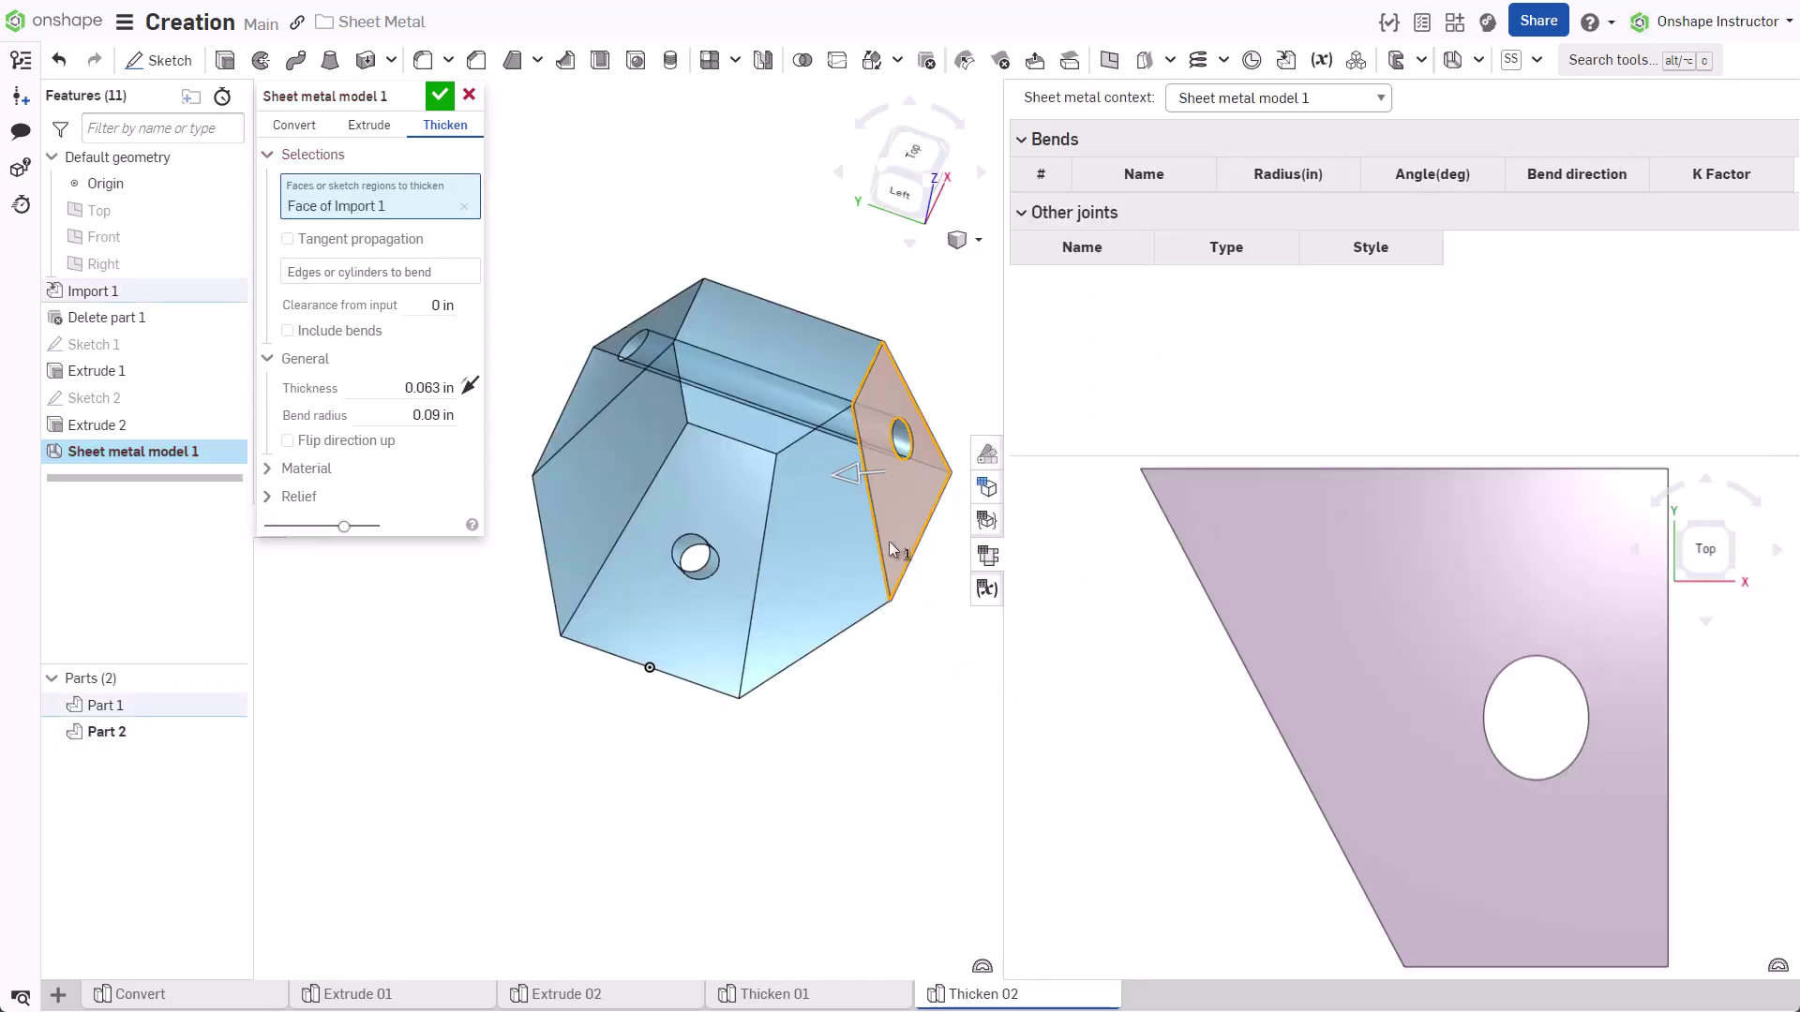
click(834, 549)
click(707, 506)
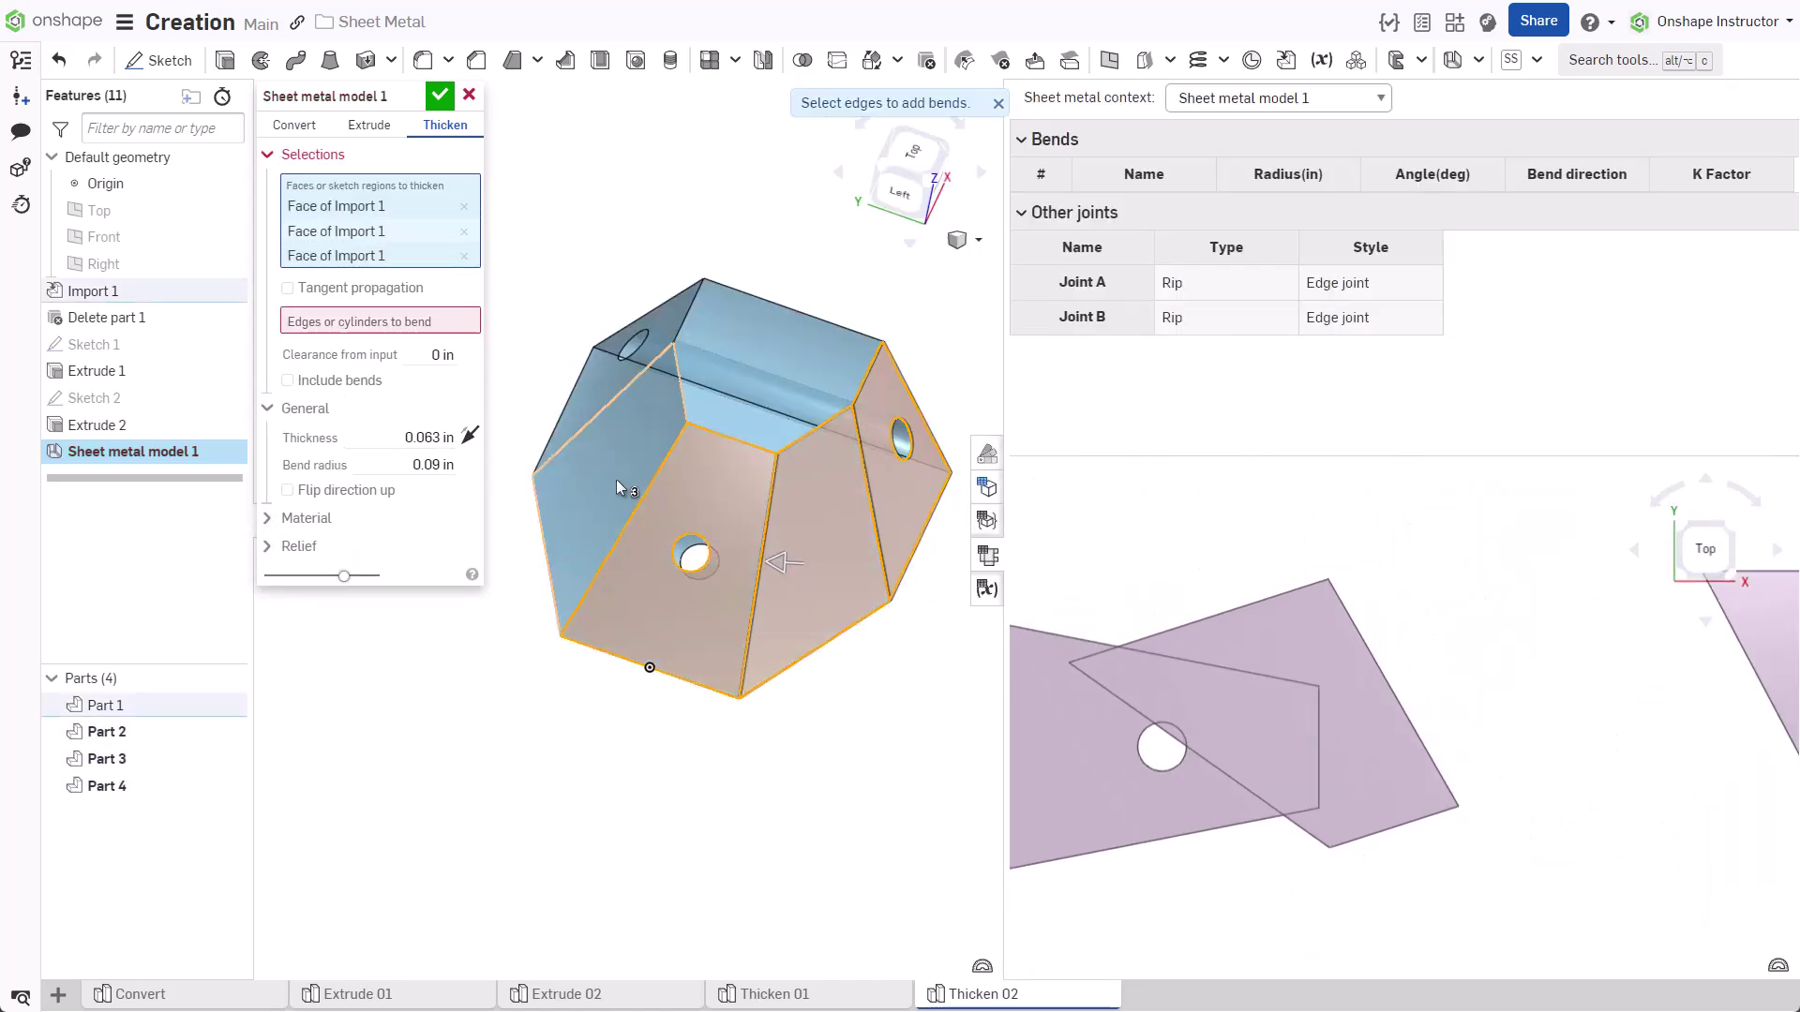
click(615, 480)
click(583, 417)
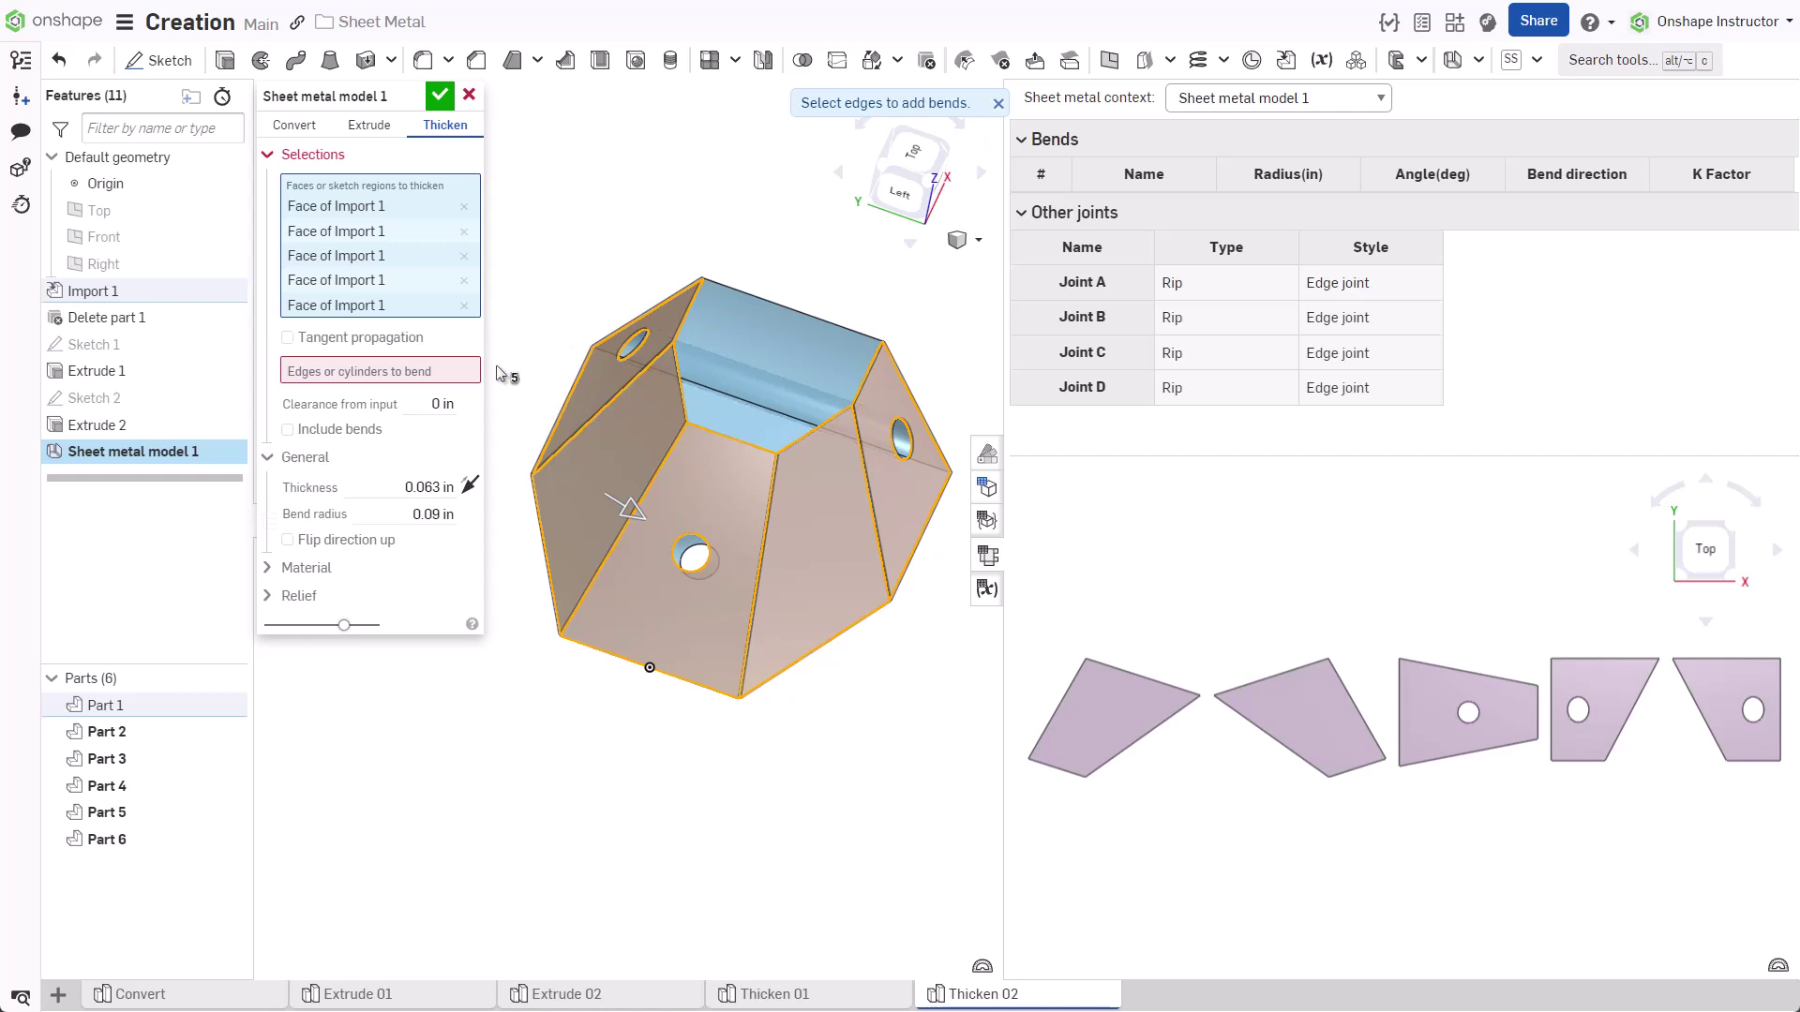
- Set the four shared edges between the five selected faces as bends and accept the thickened sheet metal model
click(452, 372)
click(872, 506)
click(769, 499)
click(661, 472)
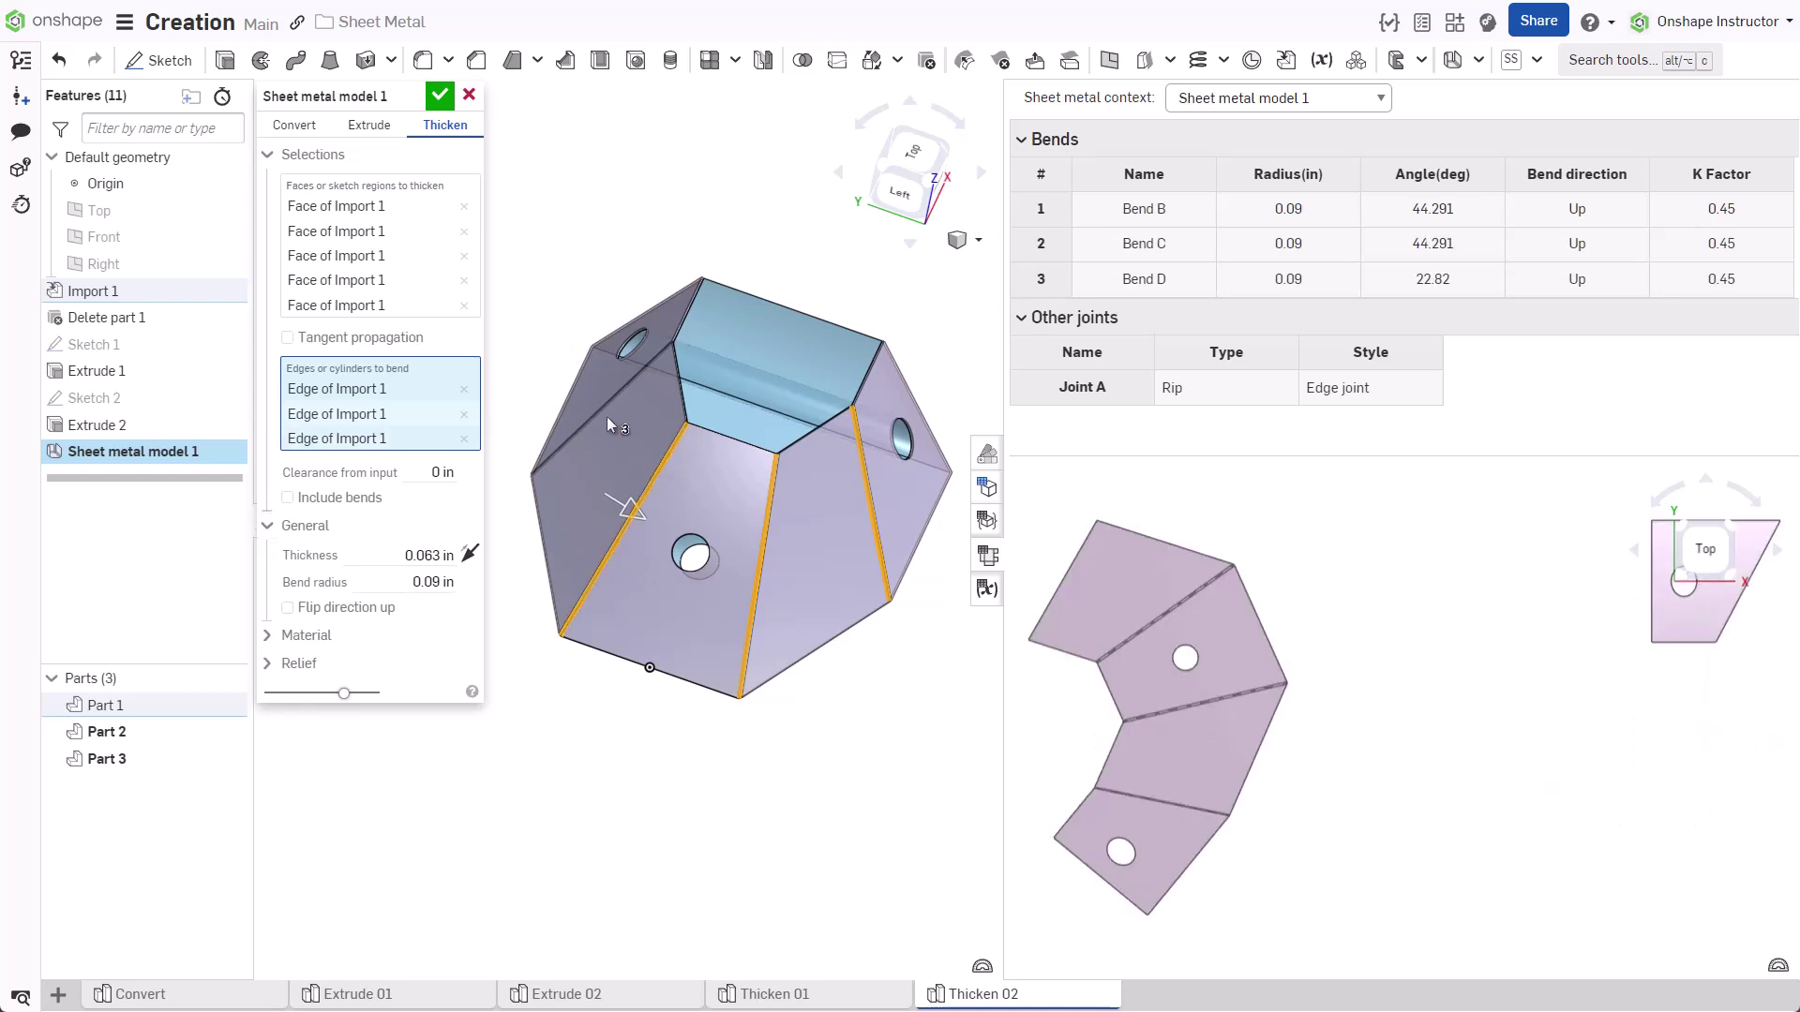
click(604, 414)
key(Return)
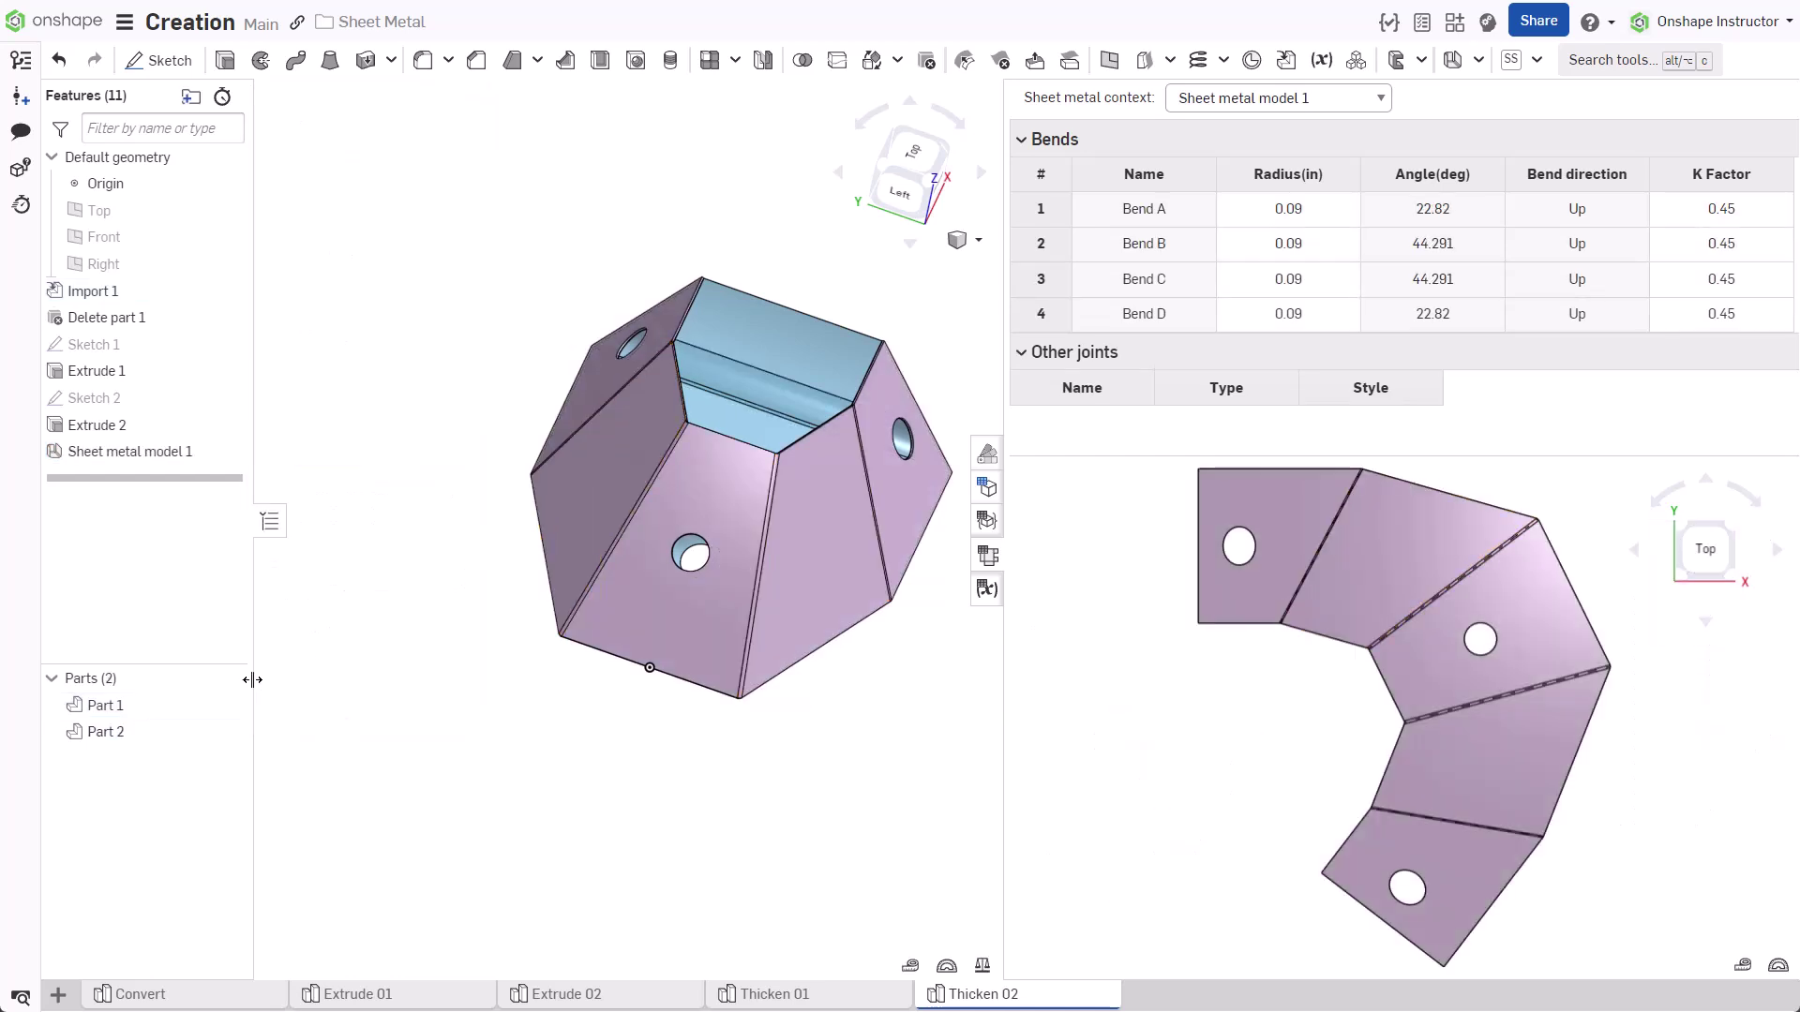